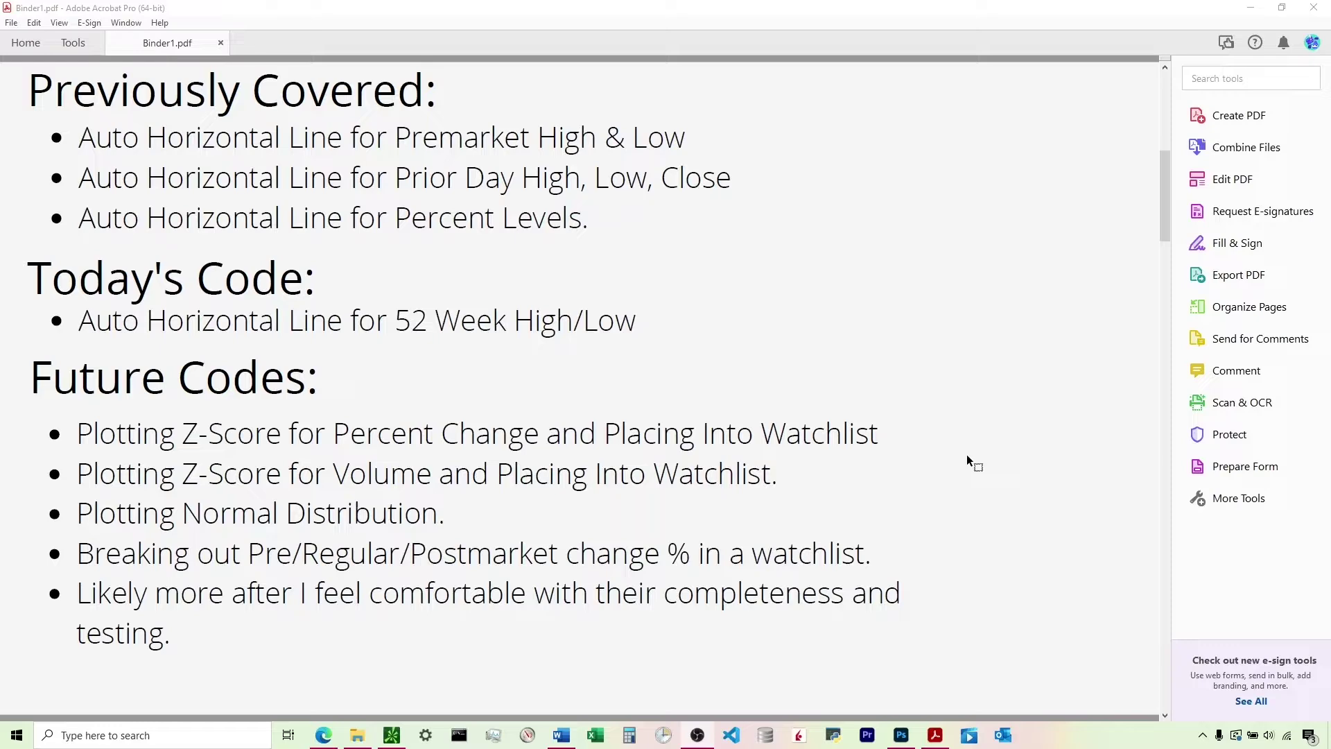
# Step: Scroll Binder1.pdf down to the 'What The Code Solves' page
pyautogui.scroll(-1, 966, 457)
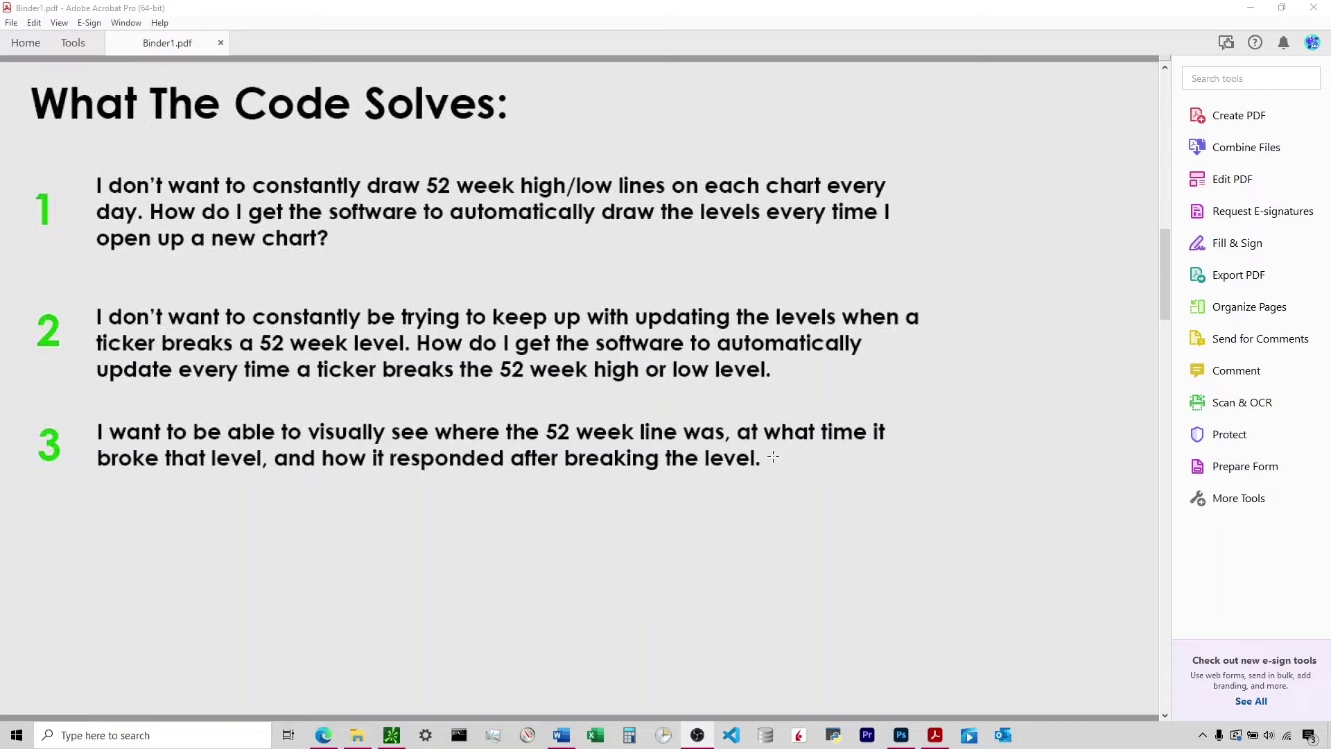
# Step: Scroll down to the 'What Asset Classes Does It Work on?' page
pyautogui.scroll(-1, 763, 464)
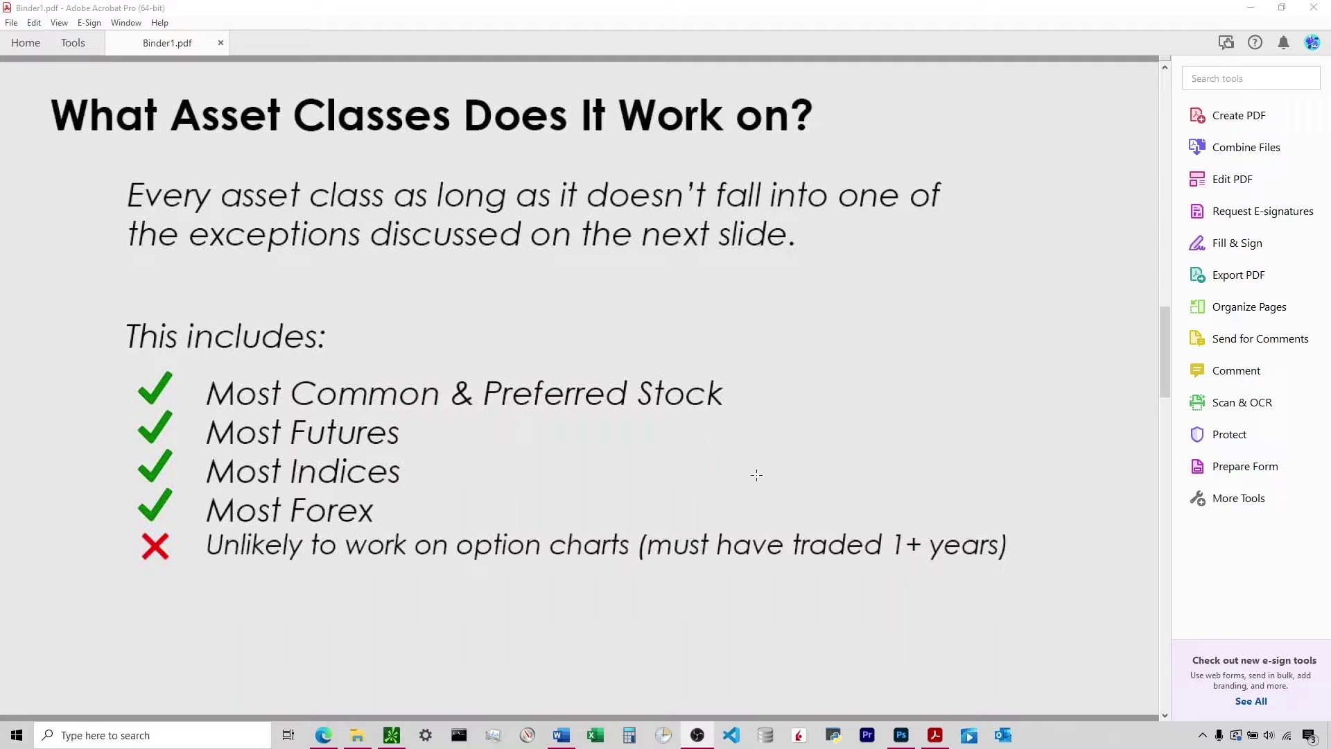
# Step: Scroll down to the 'Situations When The Code Will Not Work' page
pyautogui.scroll(-1, 763, 468)
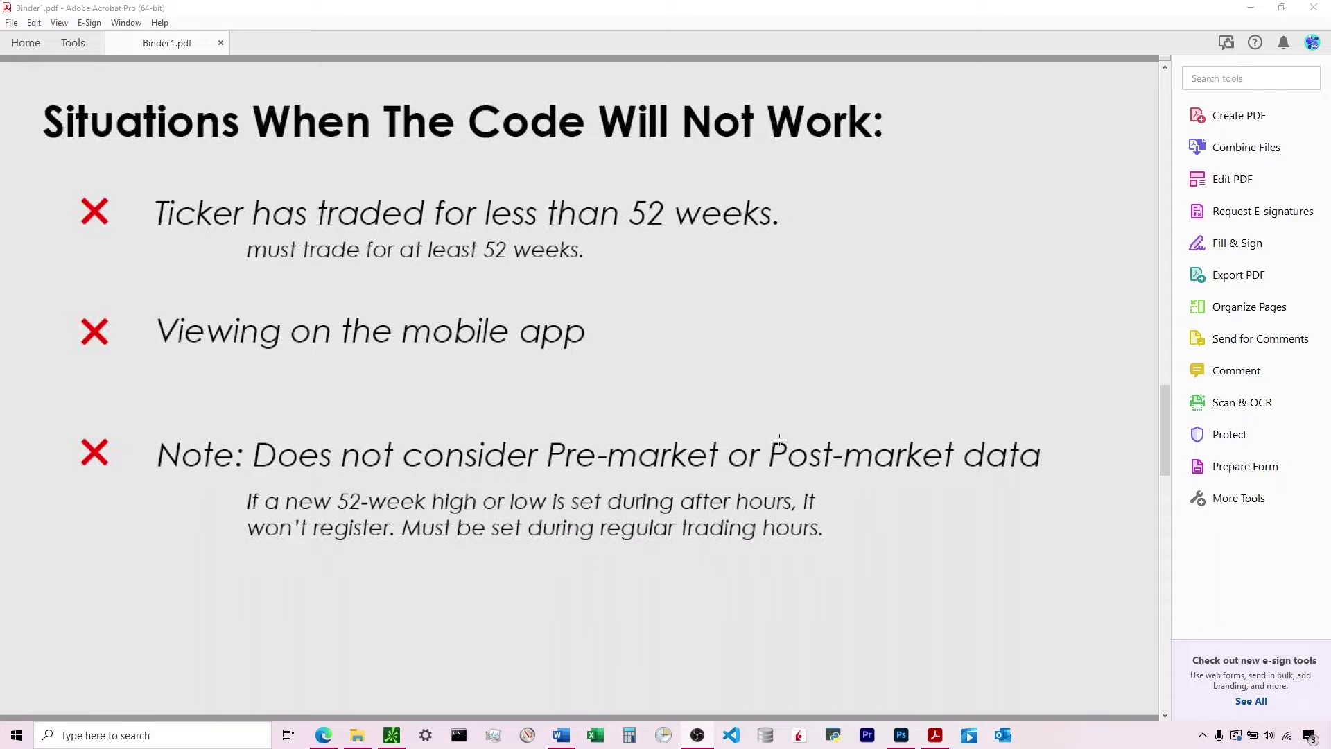
# Step: Advance to the 'Adjustable Inputs' slide, page 6 of 7
pyautogui.press('Right')
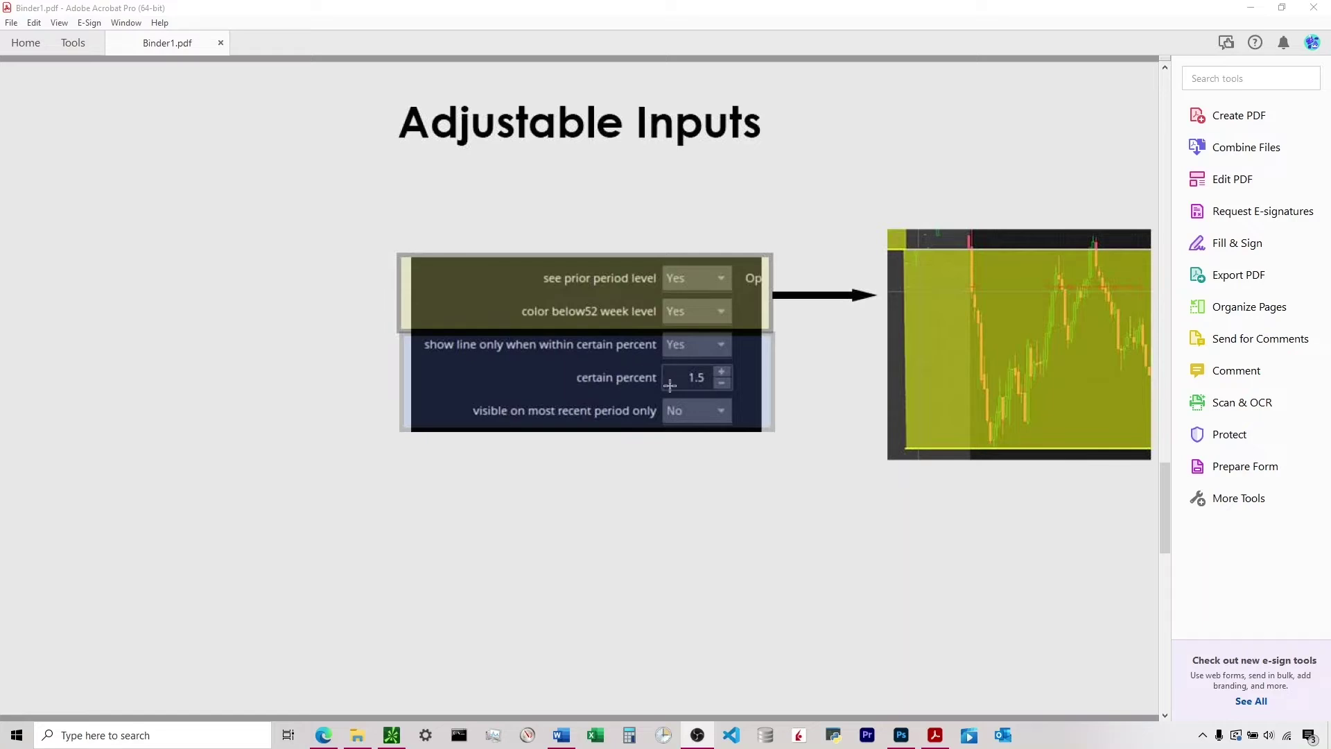
# Step: Zoom the ROKU 5-minute chart around the Oct 7 level break, then pan through Monday and Tuesday
pyautogui.click(392, 735)
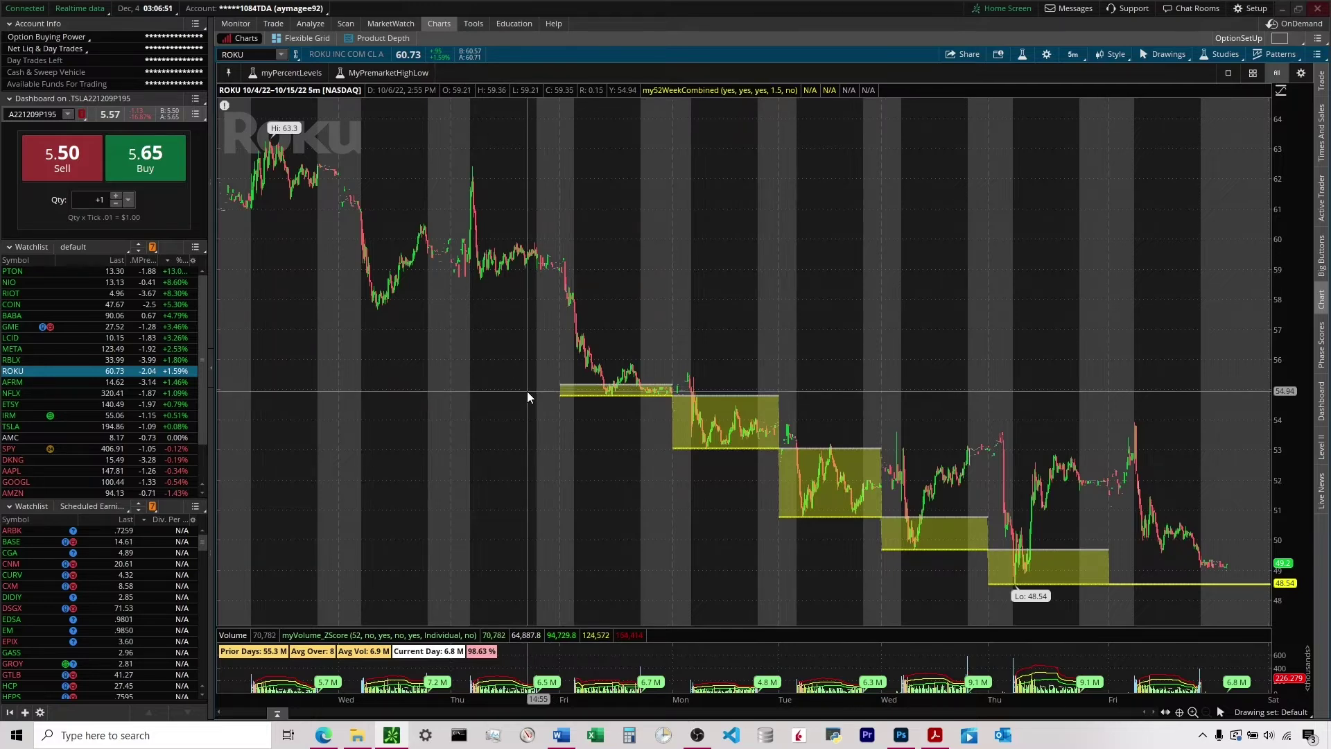
pyautogui.moveTo(527, 391); pyautogui.dragTo(638, 393)
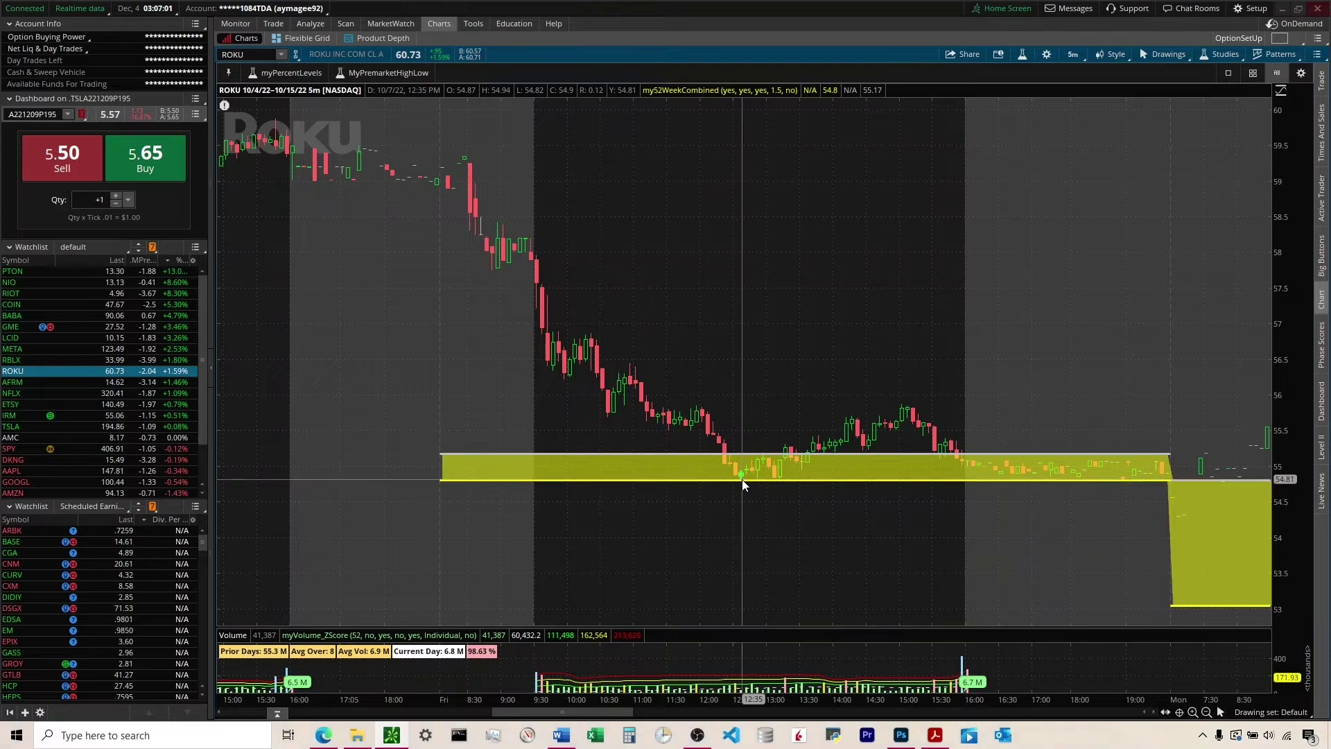
pyautogui.scroll(-1, 836, 514)
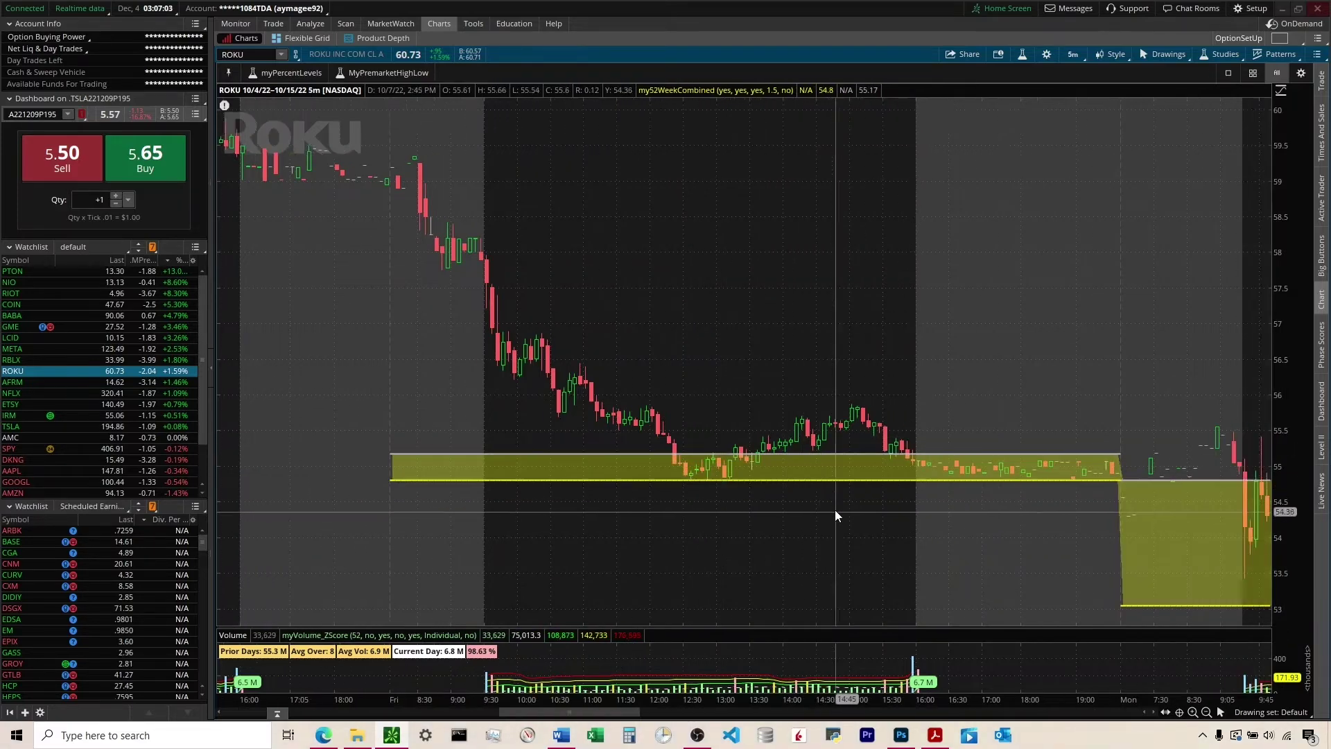
pyautogui.scroll(-4, 835, 509)
pyautogui.scroll(-2, 833, 503)
pyautogui.scroll(-3, 836, 498)
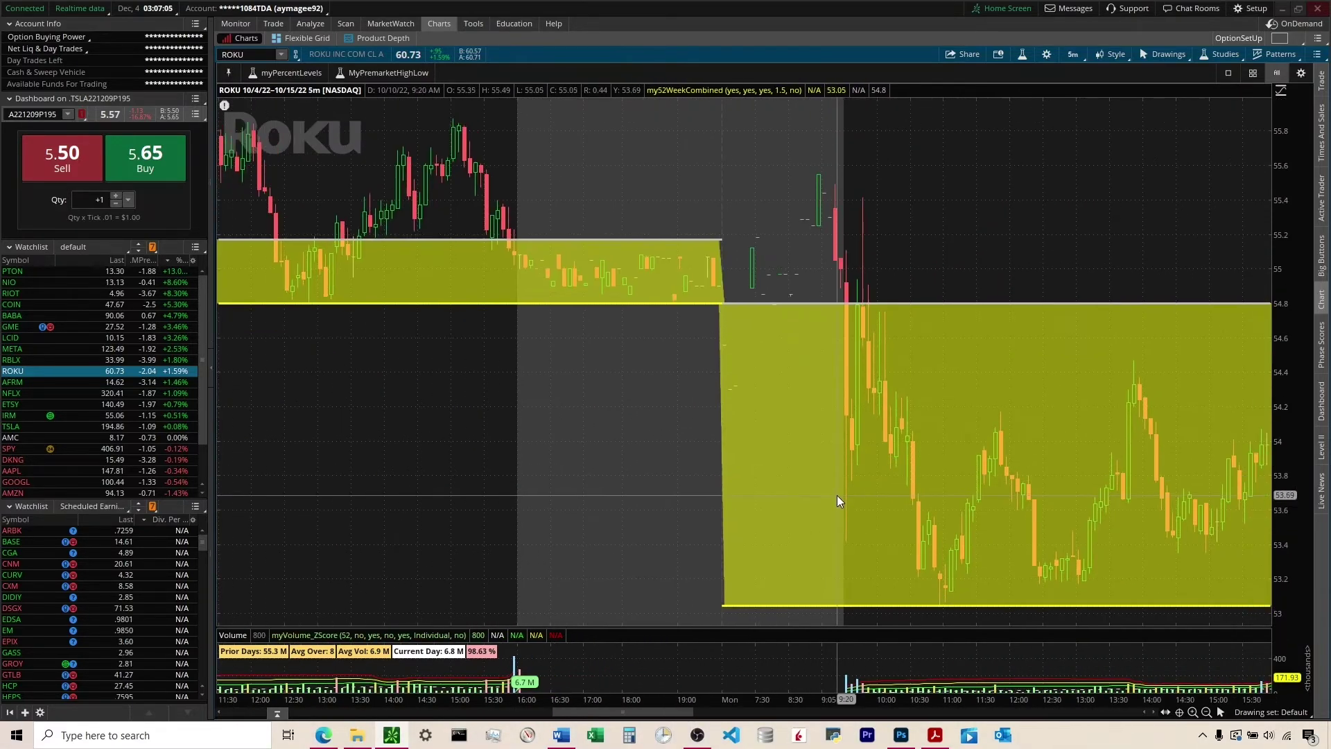
pyautogui.scroll(-2, 837, 495)
pyautogui.scroll(-3, 837, 495)
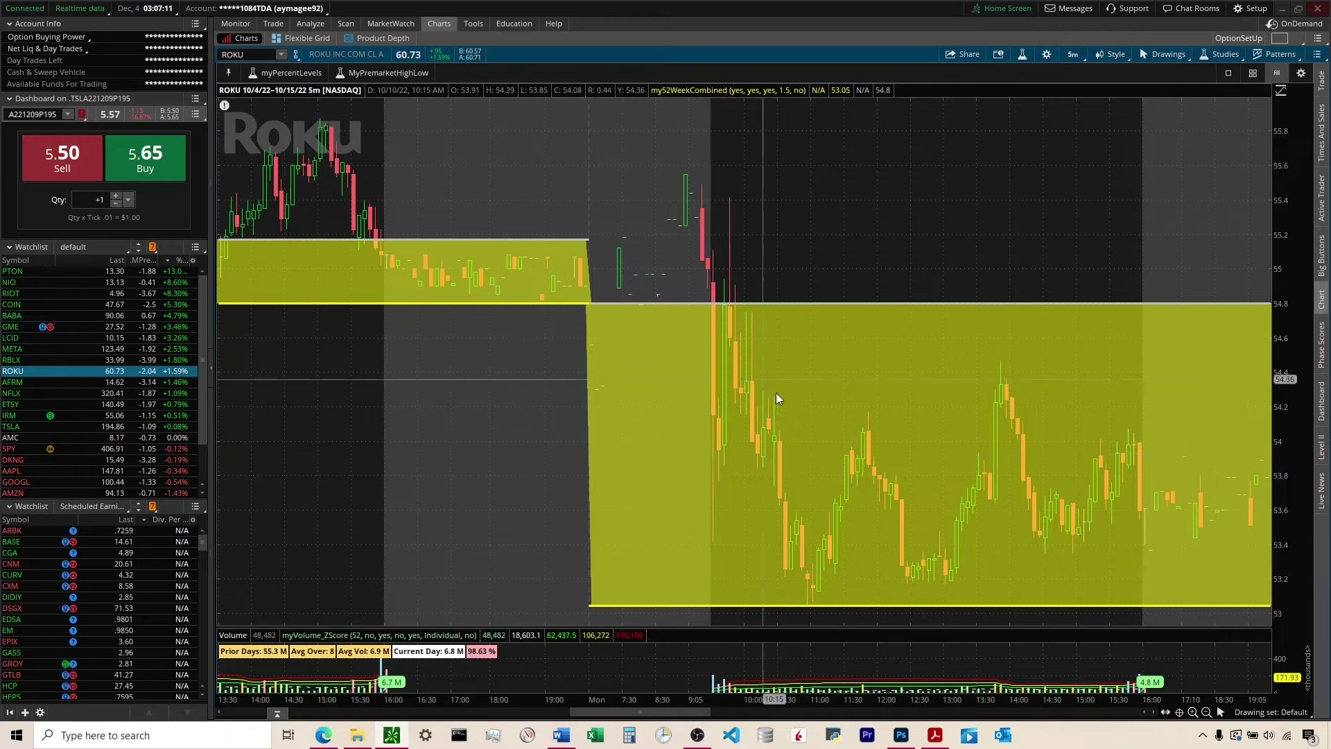
pyautogui.scroll(-3, 779, 394)
pyautogui.scroll(-3, 782, 397)
pyautogui.scroll(2, 793, 398)
pyautogui.scroll(2, 792, 400)
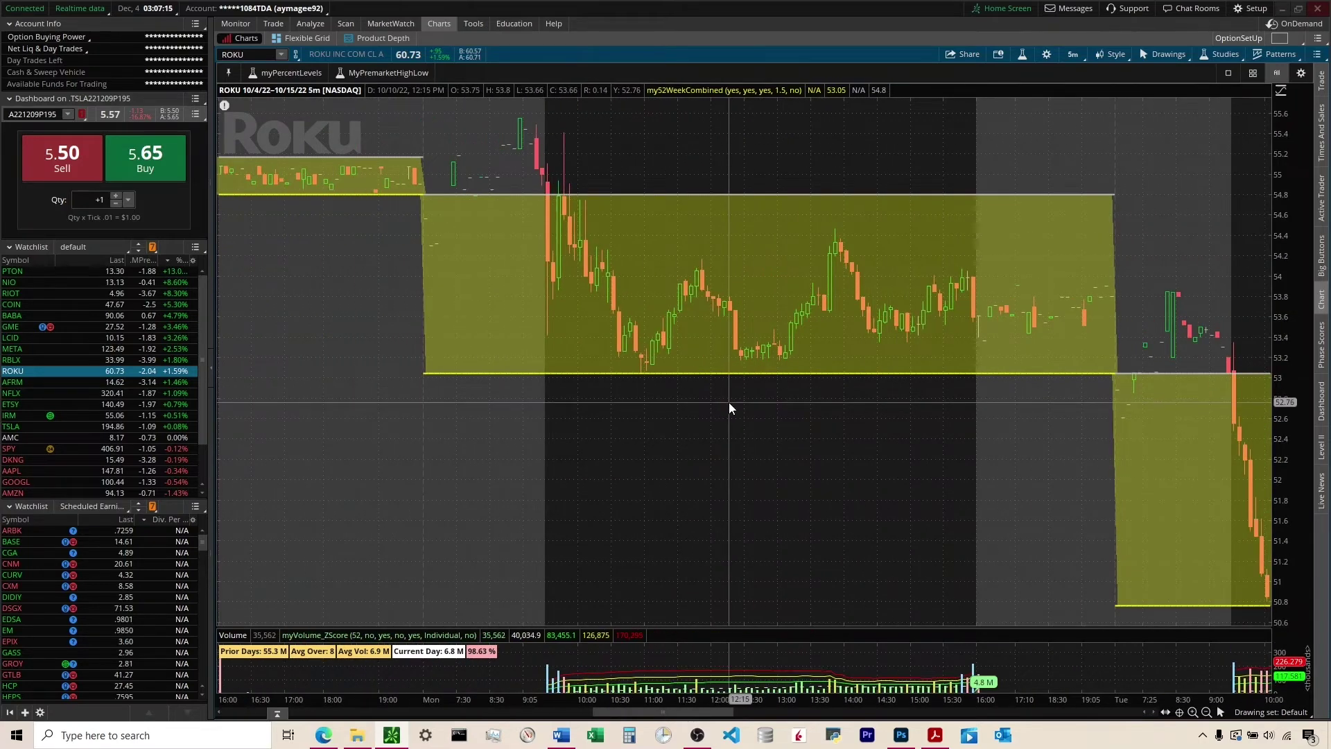
# Step: Set my52WeekCombined 'color below52 week level' to No and apply it to the ROKU chart
pyautogui.click(1219, 55)
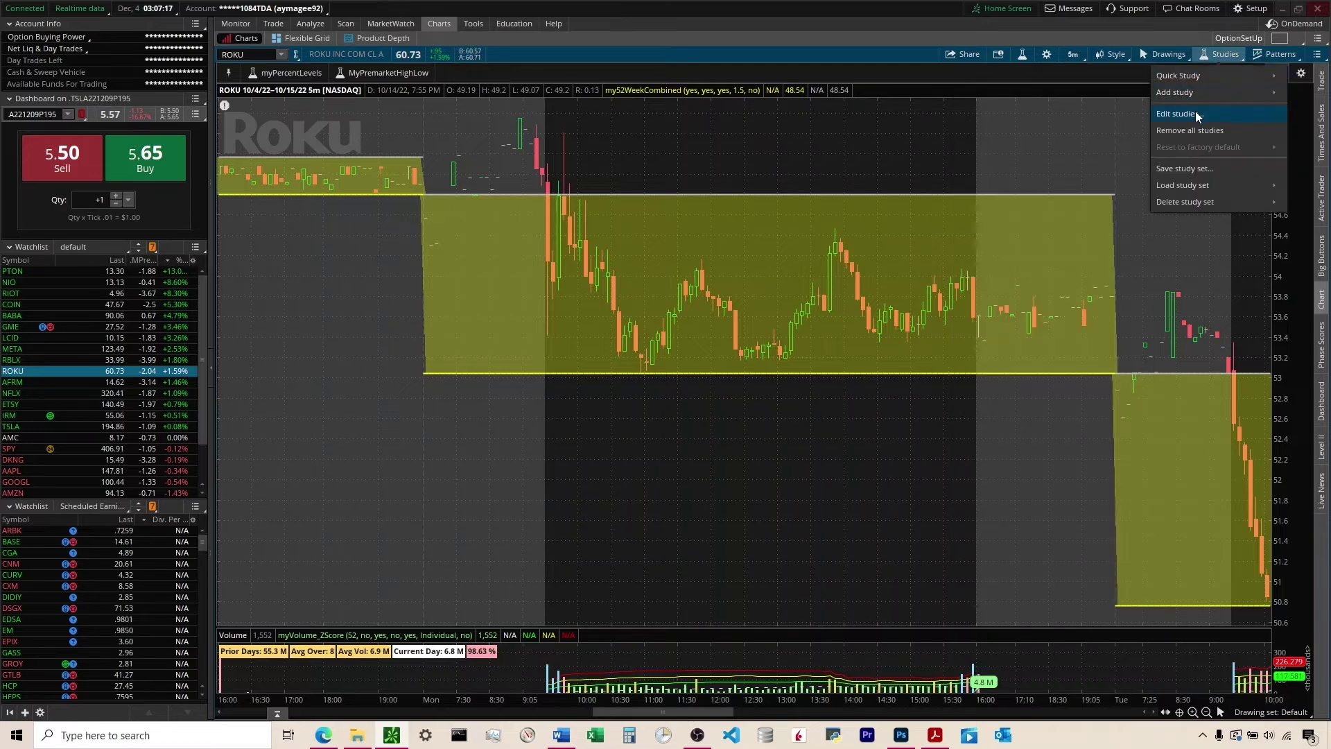
pyautogui.click(1197, 115)
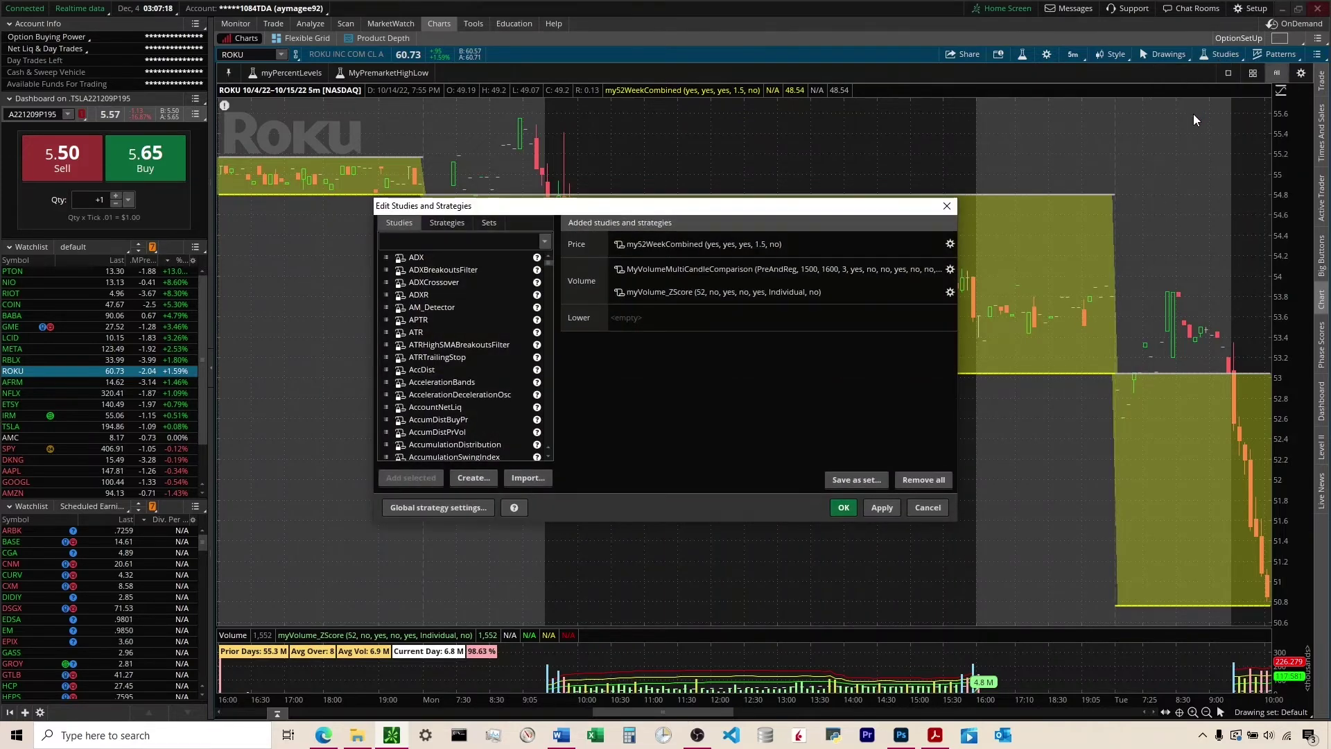
pyautogui.click(950, 244)
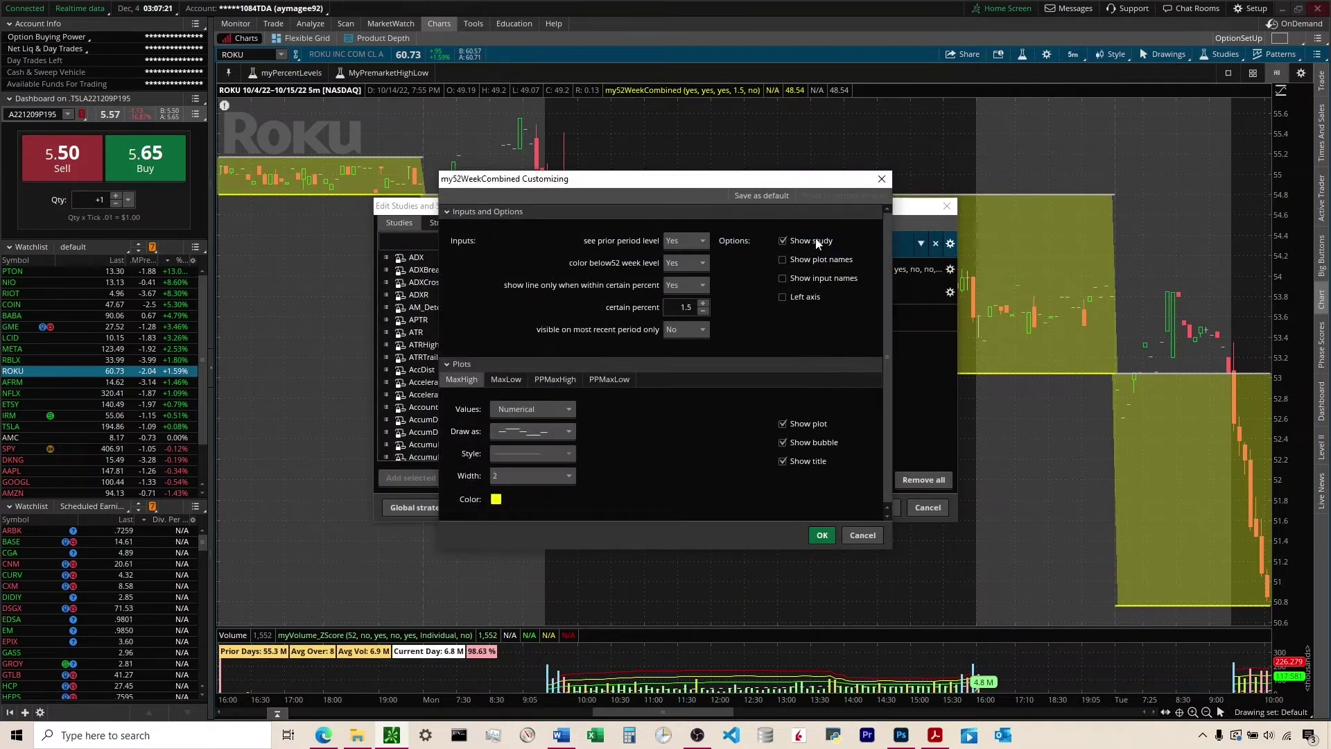
pyautogui.moveTo(715, 182); pyautogui.dragTo(638, 199)
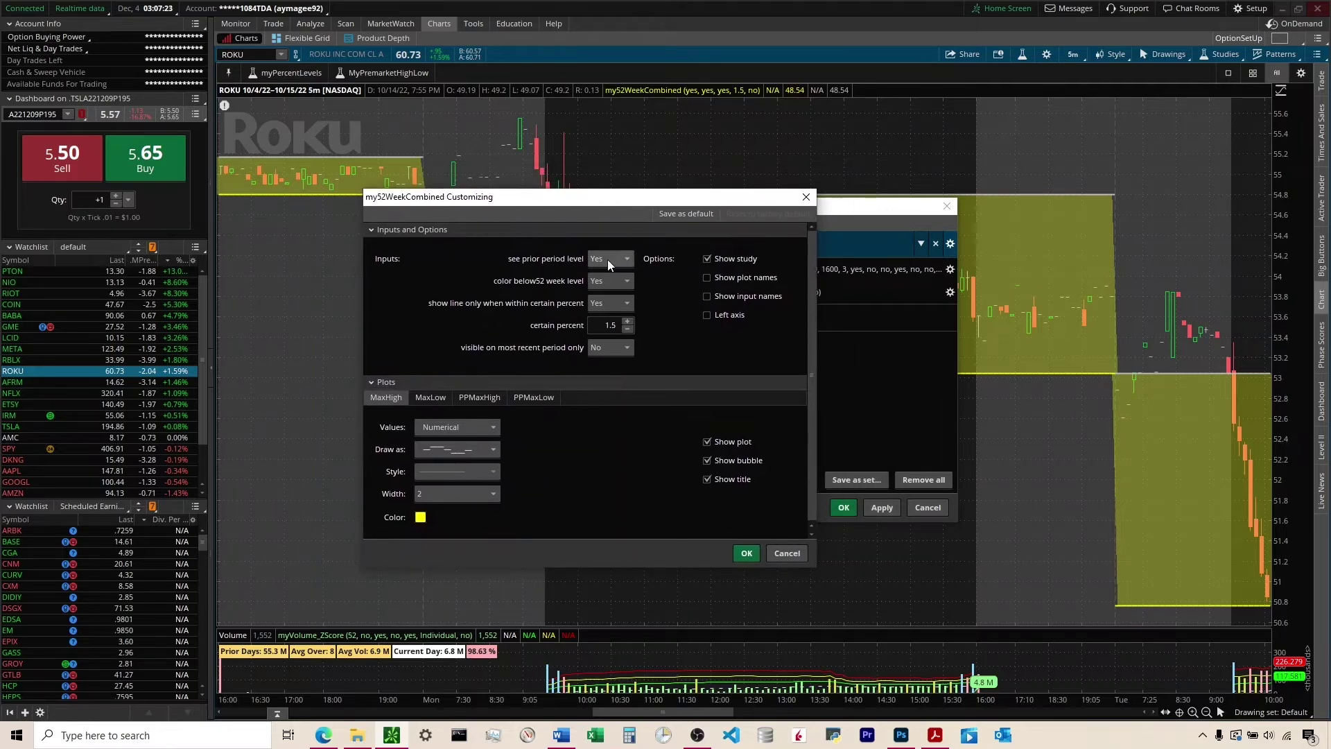
pyautogui.click(610, 281)
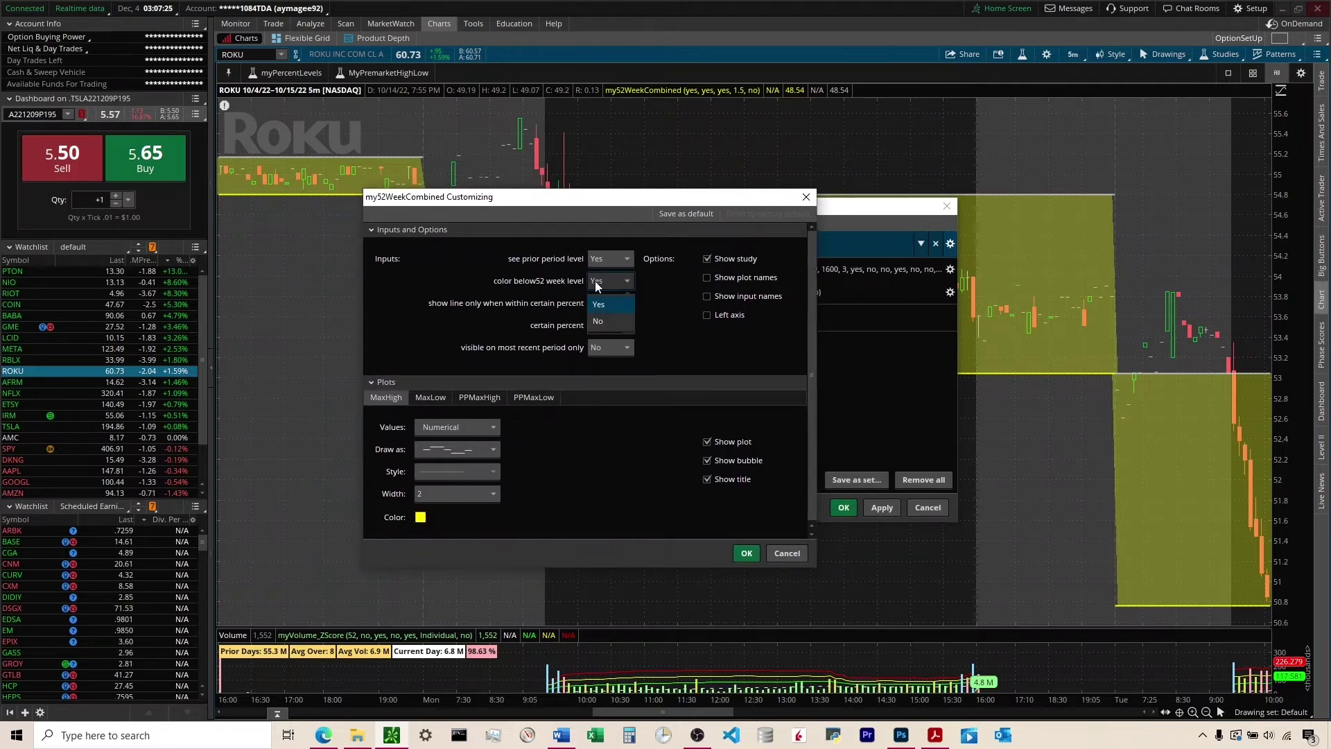
pyautogui.click(601, 321)
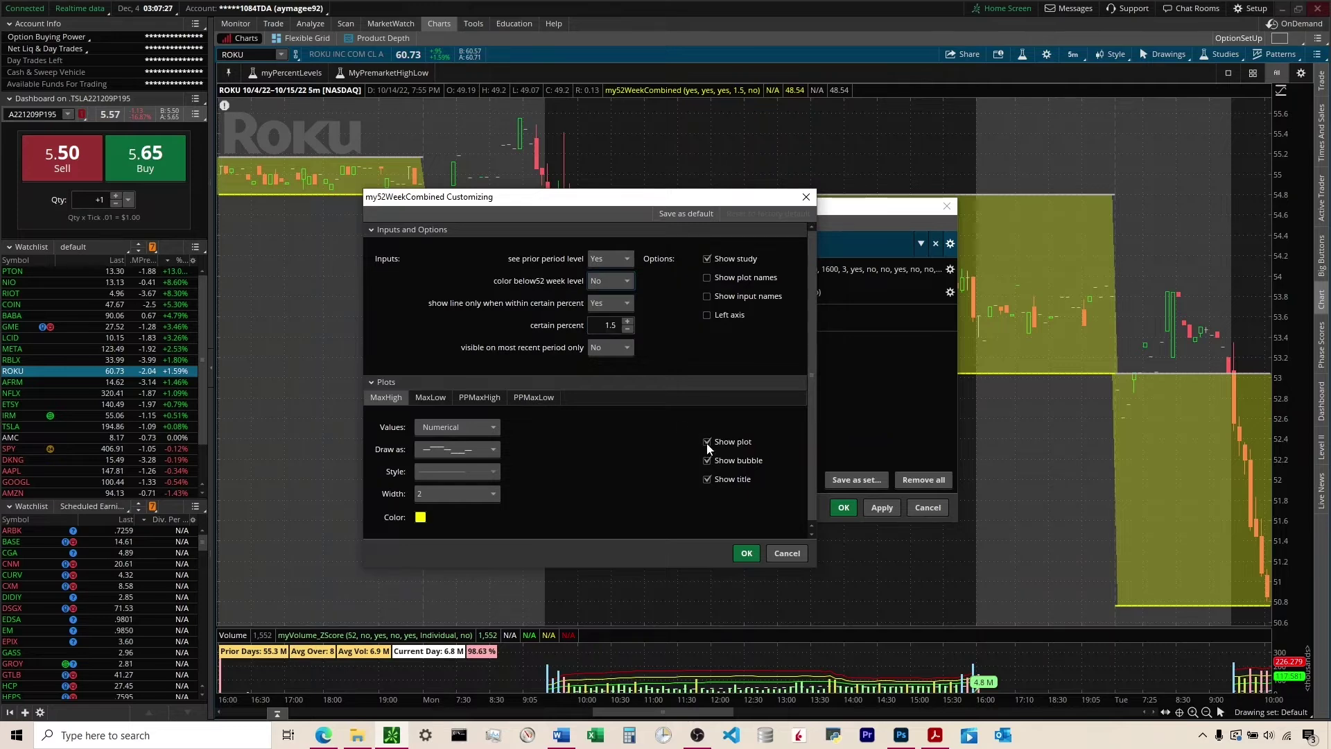
pyautogui.click(747, 552)
pyautogui.click(883, 508)
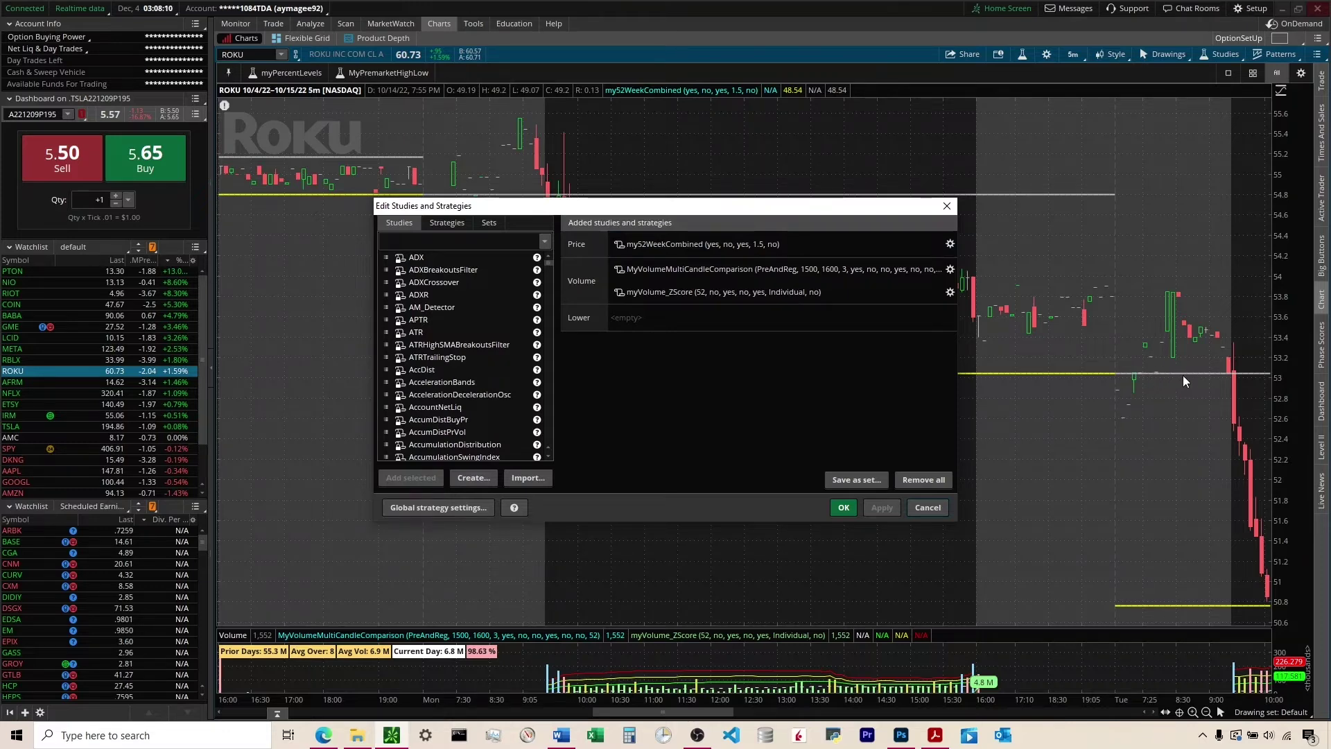
# Step: Set the my52WeekCombined prior period level input to No and apply it to the chart
pyautogui.click(950, 244)
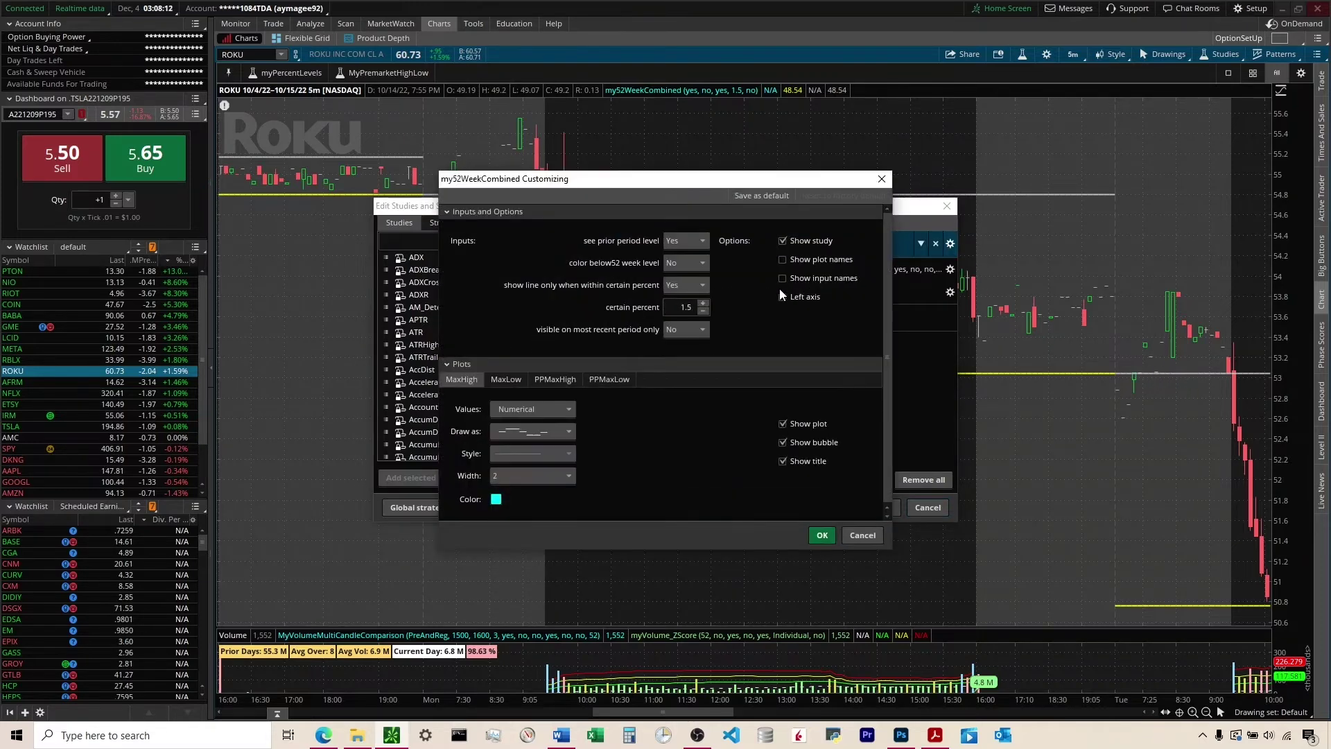
pyautogui.click(685, 240)
pyautogui.click(678, 276)
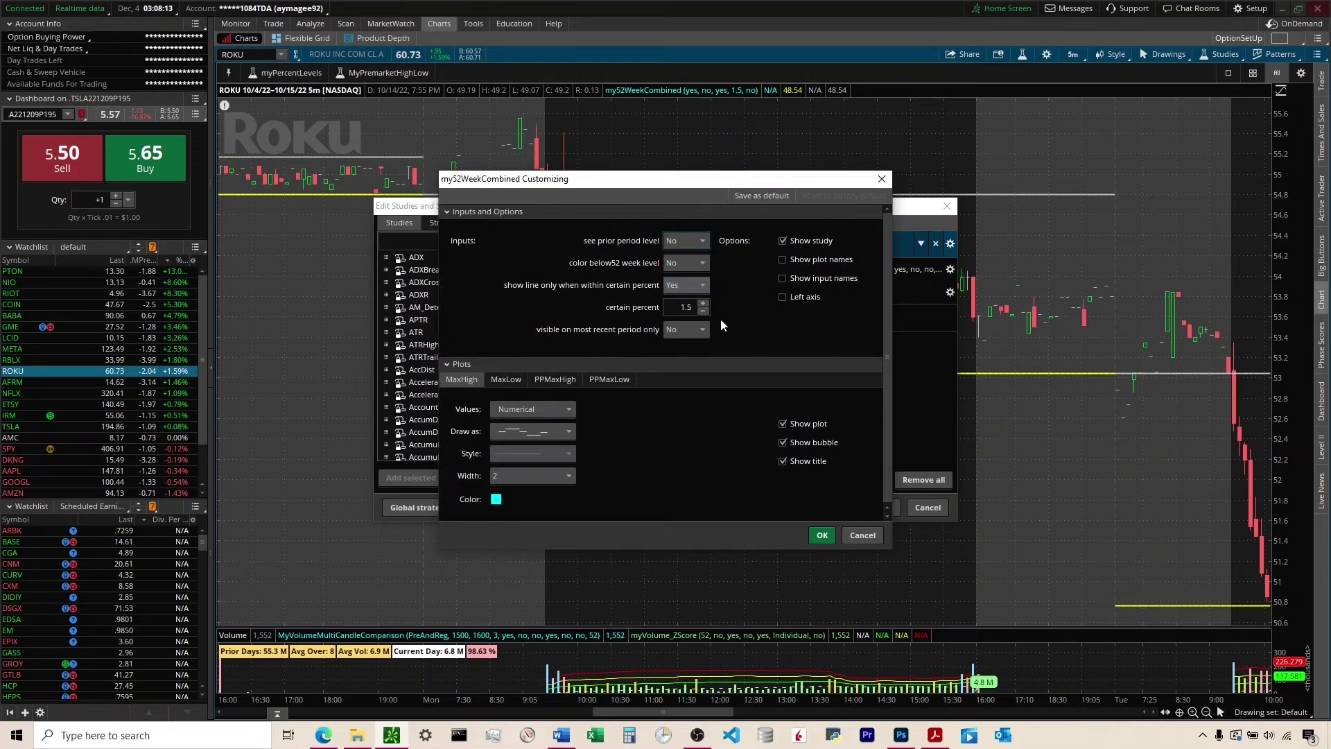
pyautogui.click(822, 535)
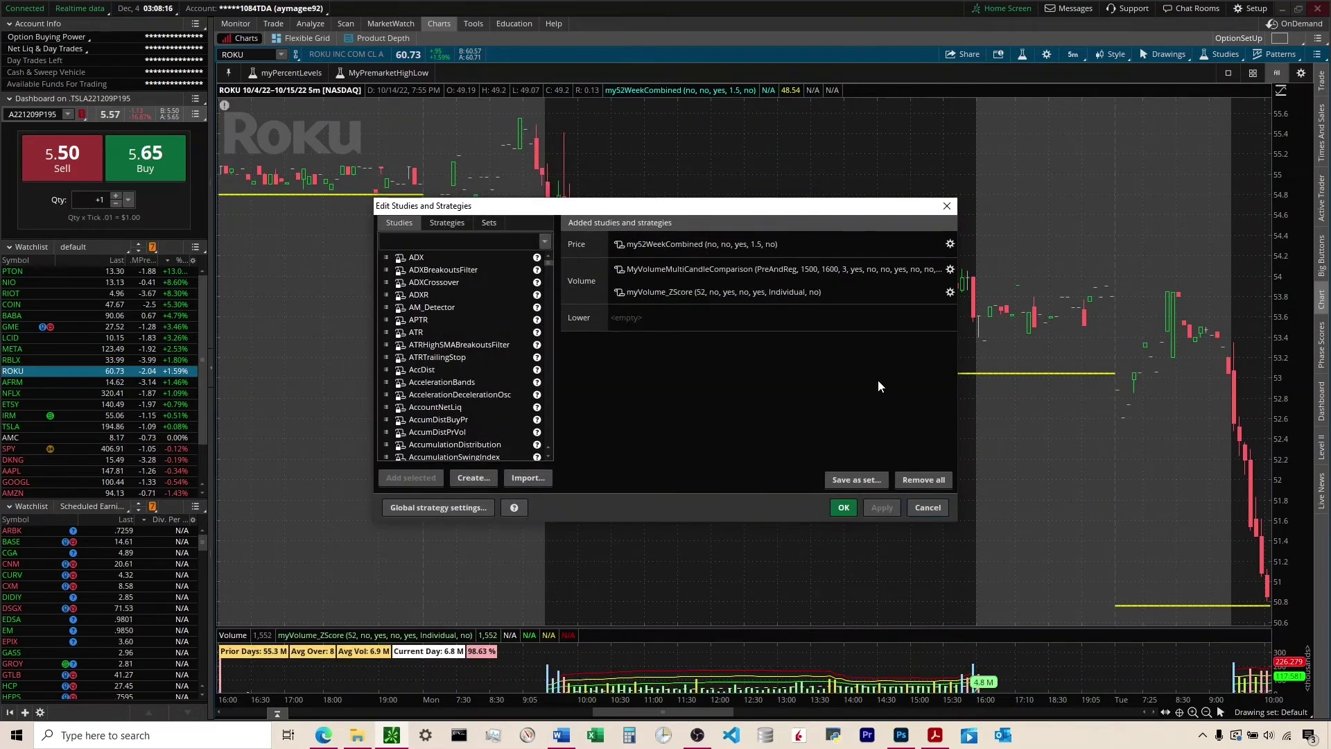
pyautogui.click(949, 244)
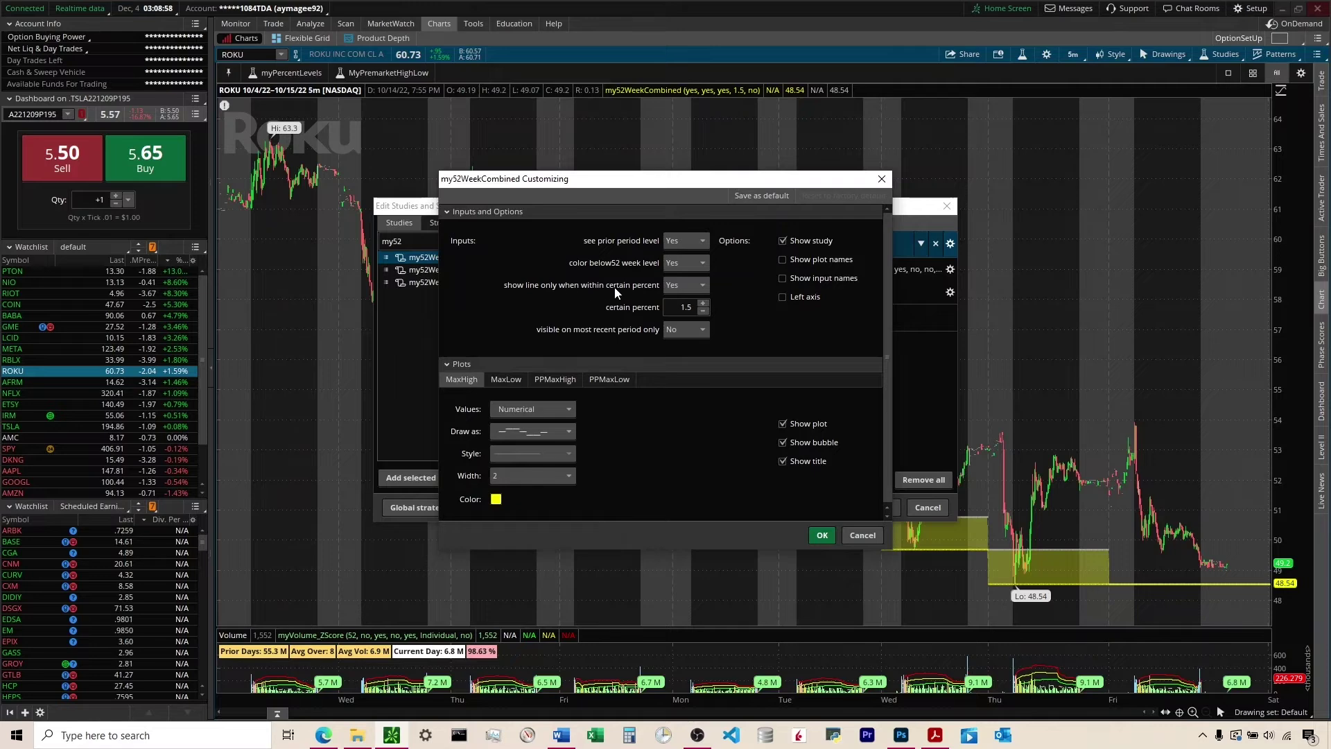
# Step: Set 'show line only when within certain percent' to No and apply, revealing the 350.6 line
pyautogui.click(680, 288)
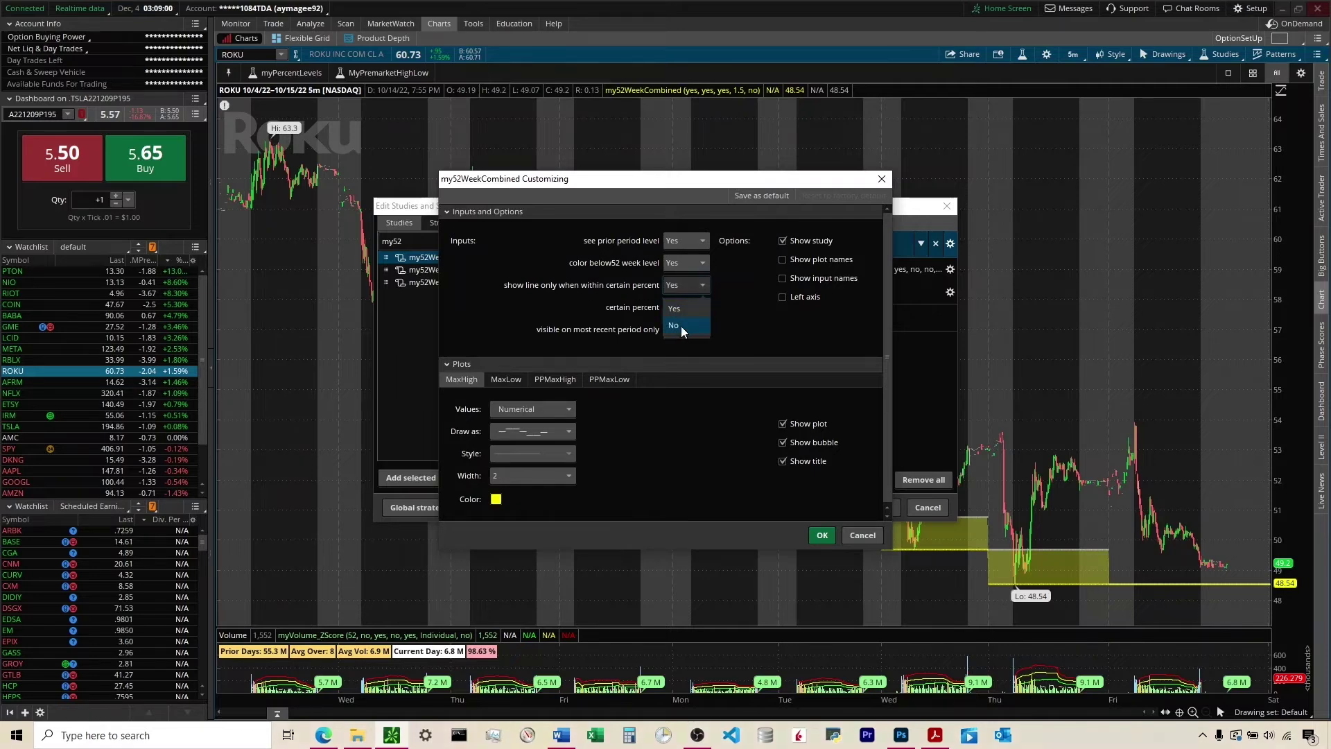
pyautogui.click(680, 326)
pyautogui.click(818, 535)
pyautogui.click(882, 506)
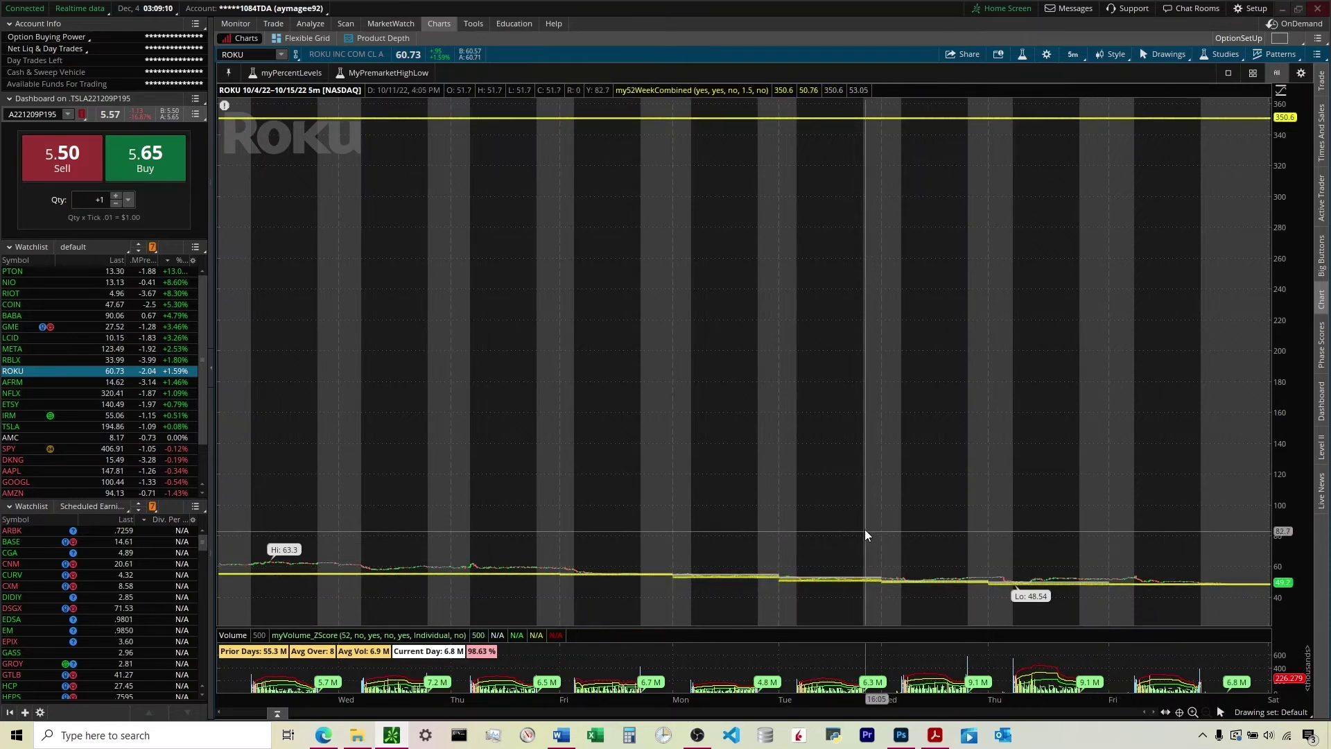
# Step: Switch the my52WeekCombined 'show line only when within certain percent' option back to Yes
pyautogui.click(1224, 54)
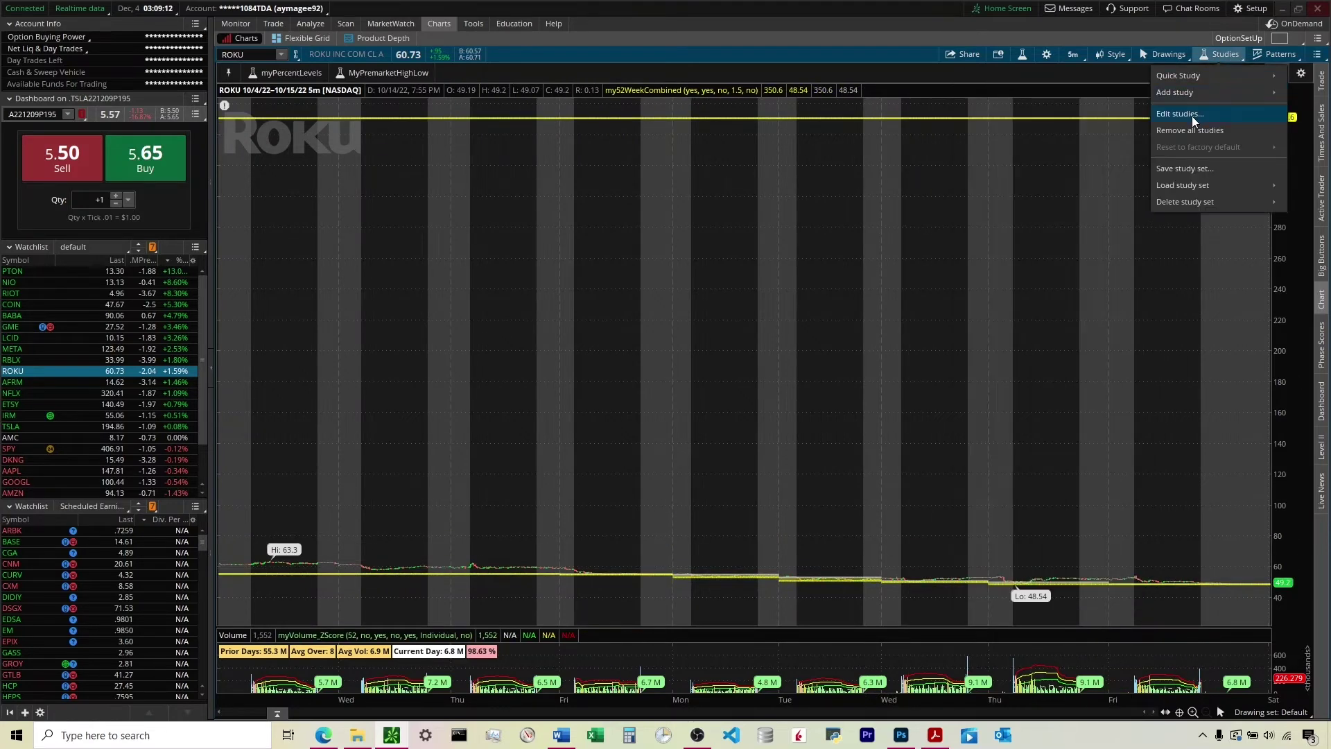
pyautogui.click(1192, 115)
pyautogui.click(950, 244)
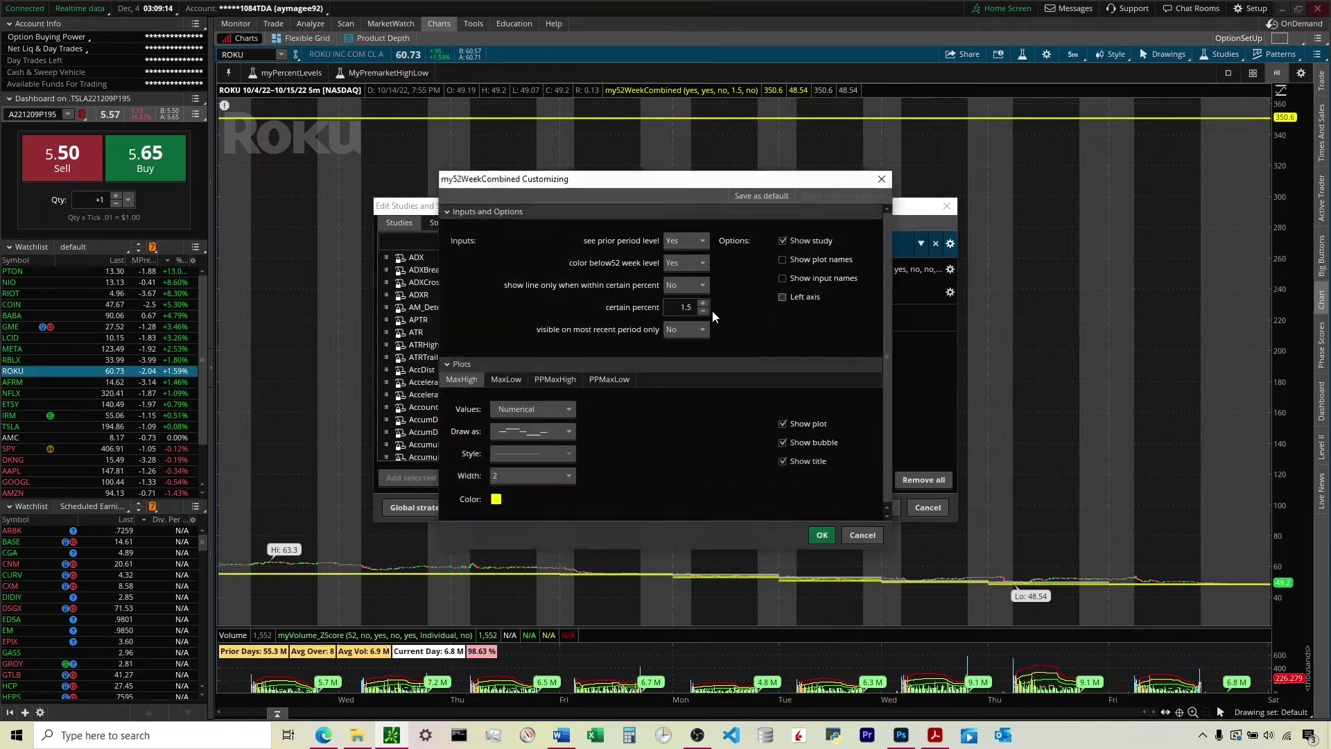
pyautogui.click(679, 284)
pyautogui.click(678, 310)
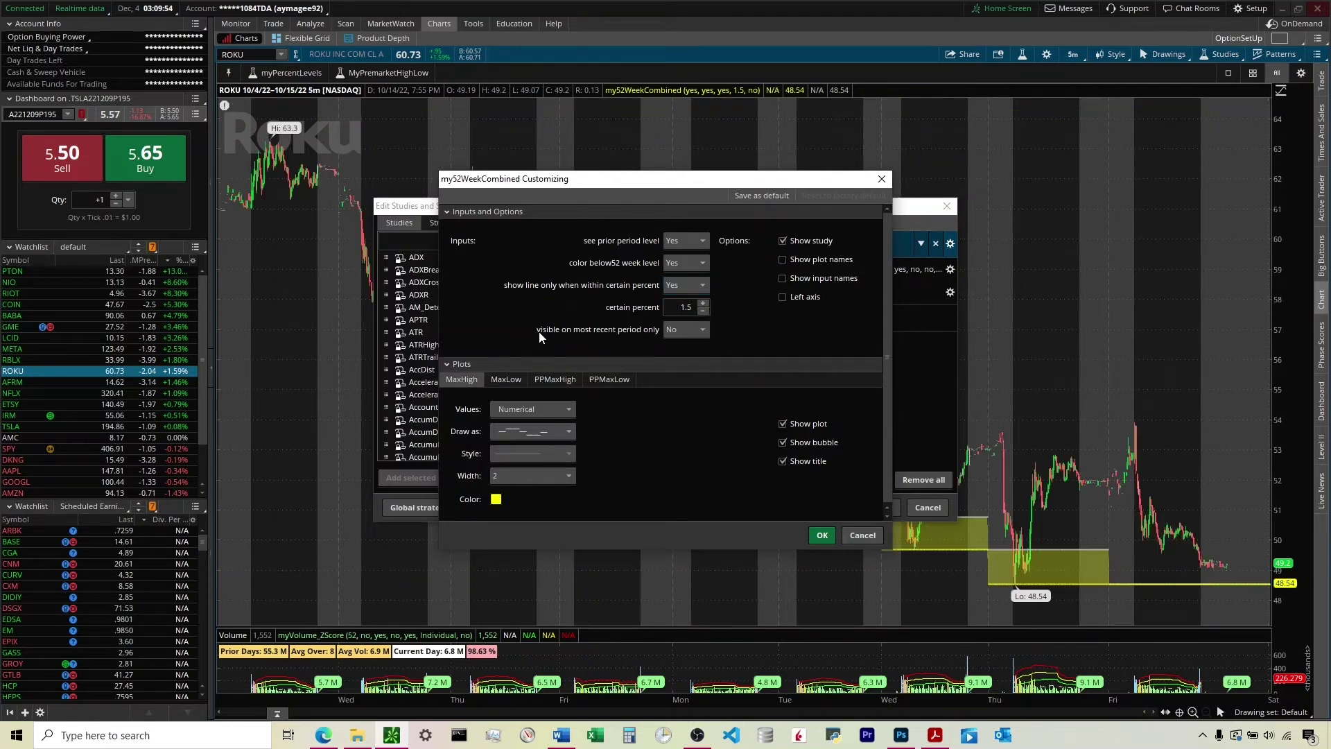
# Step: Set 'visible on most recent period only' to Yes and apply, leaving one 48.54 yellow line
pyautogui.click(679, 332)
pyautogui.click(823, 535)
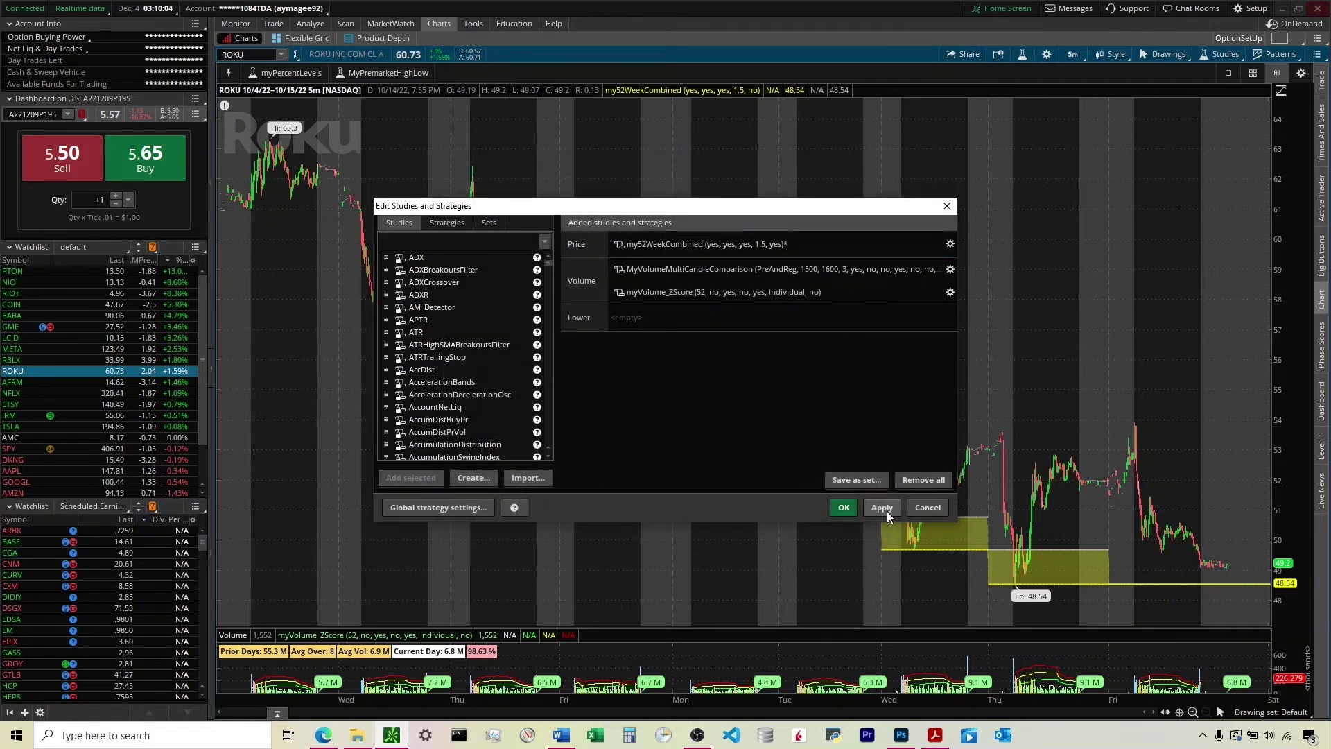
pyautogui.click(887, 511)
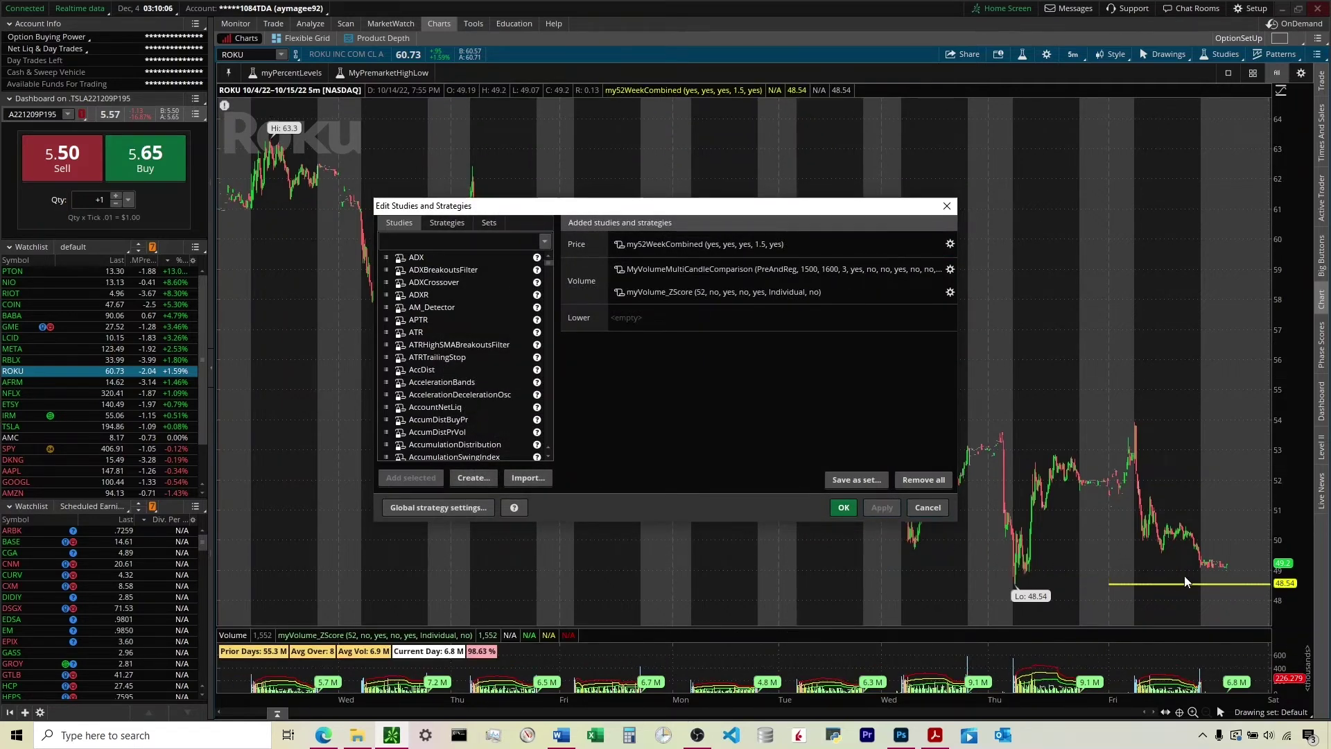
pyautogui.click(844, 508)
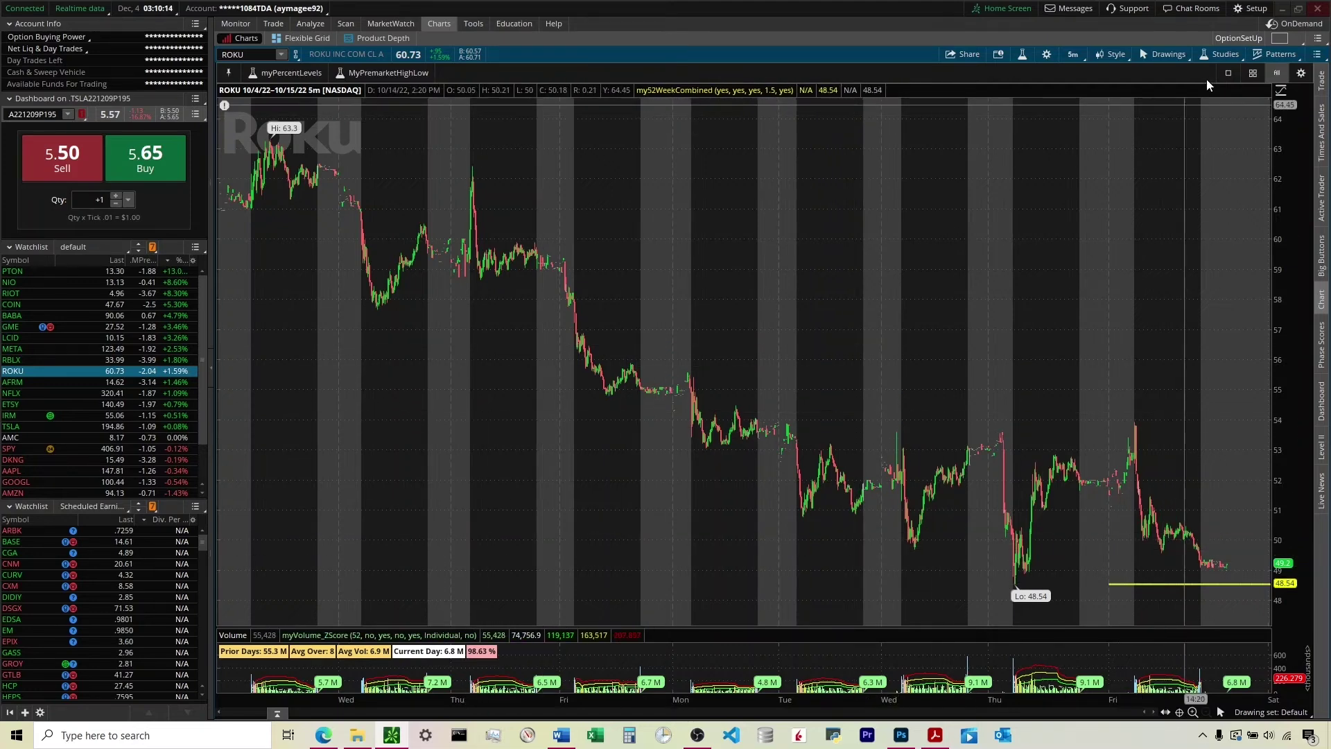
# Step: Set my52WeekCombined's 'visible on most recent period only' option to No and apply it
pyautogui.click(1223, 54)
pyautogui.click(1196, 111)
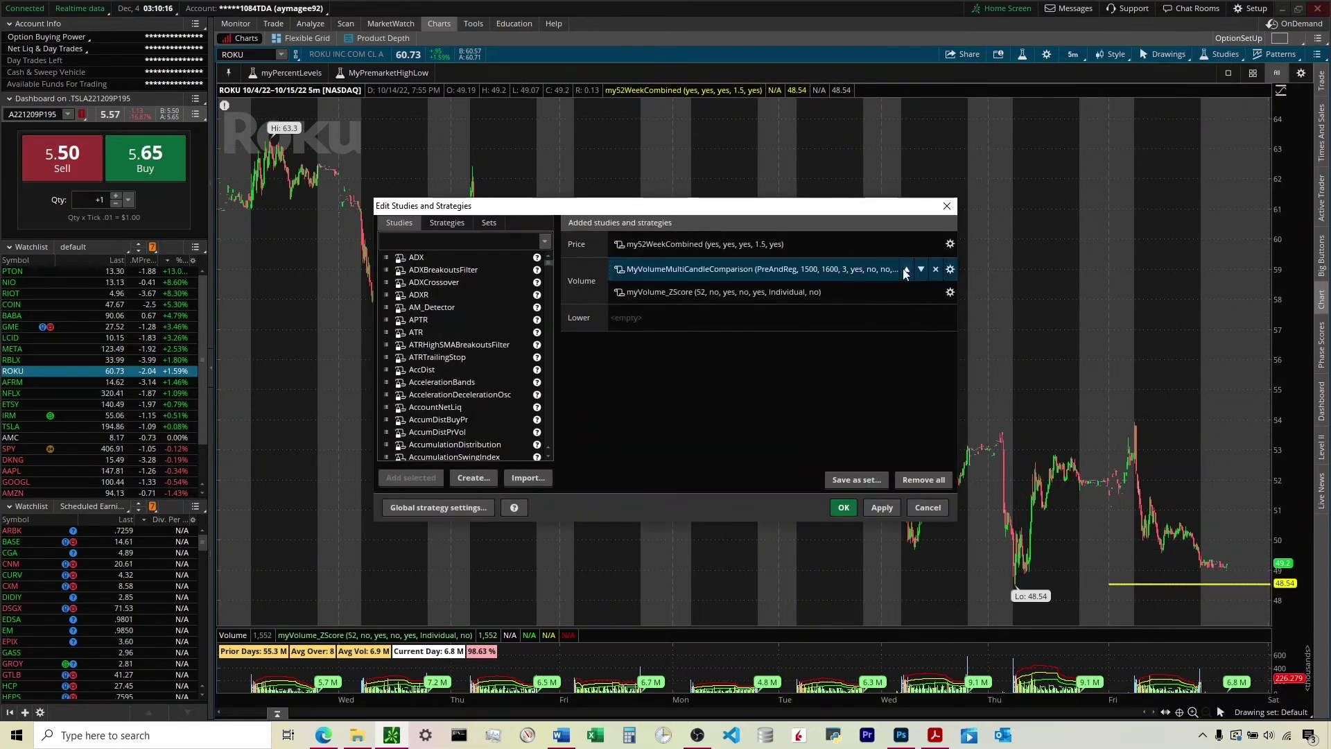
pyautogui.click(950, 244)
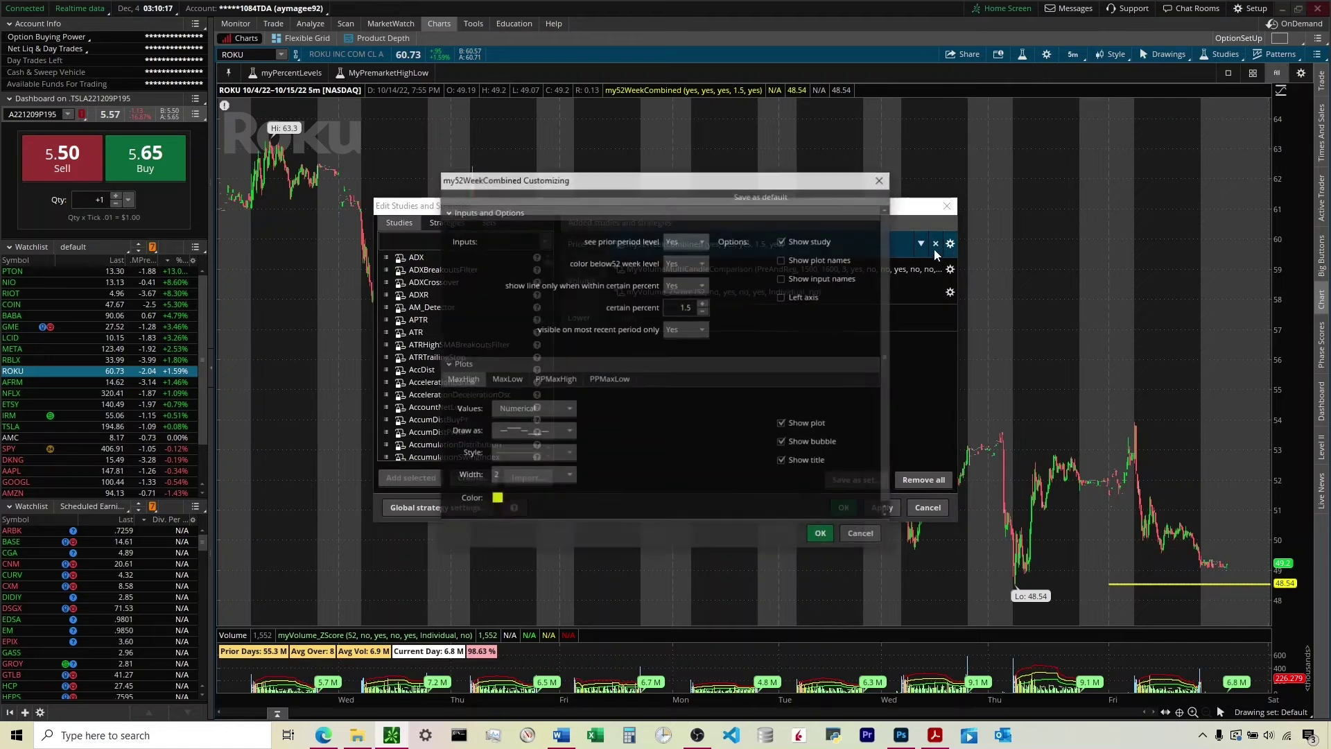
pyautogui.click(678, 330)
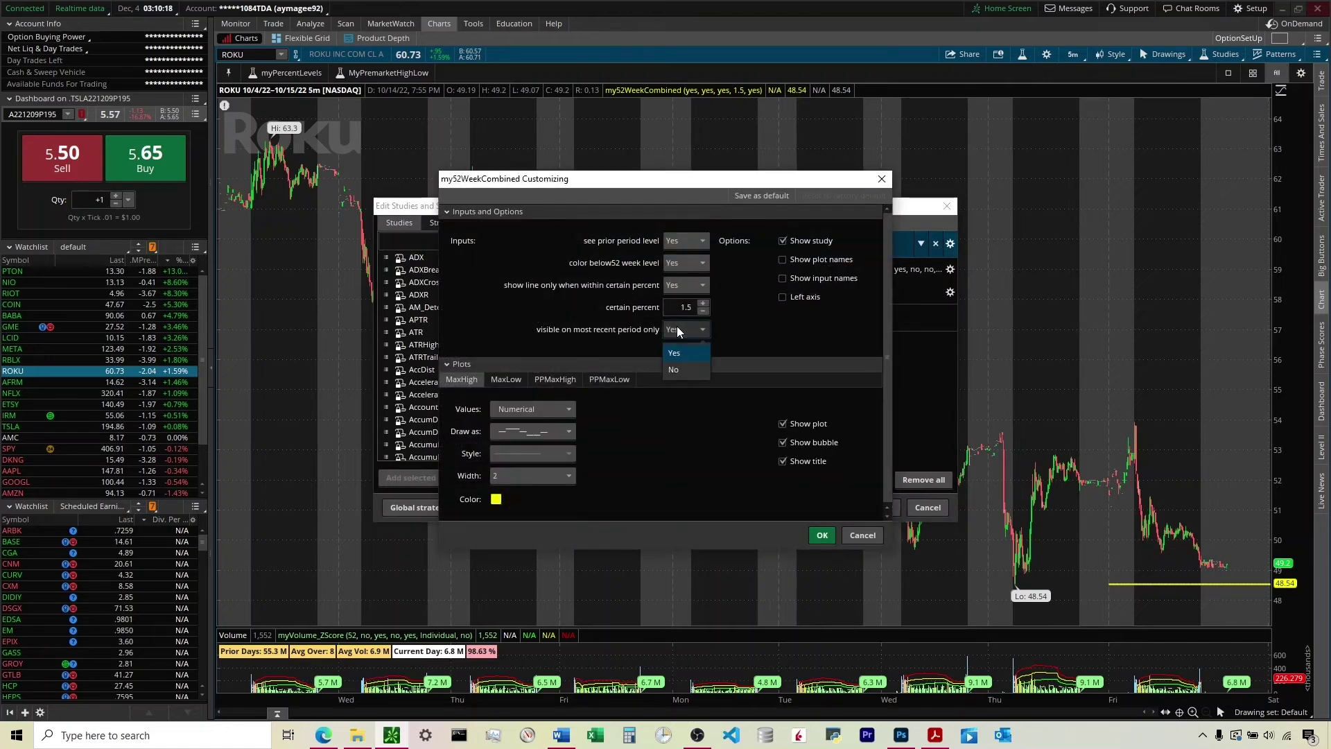
pyautogui.click(677, 370)
pyautogui.click(822, 534)
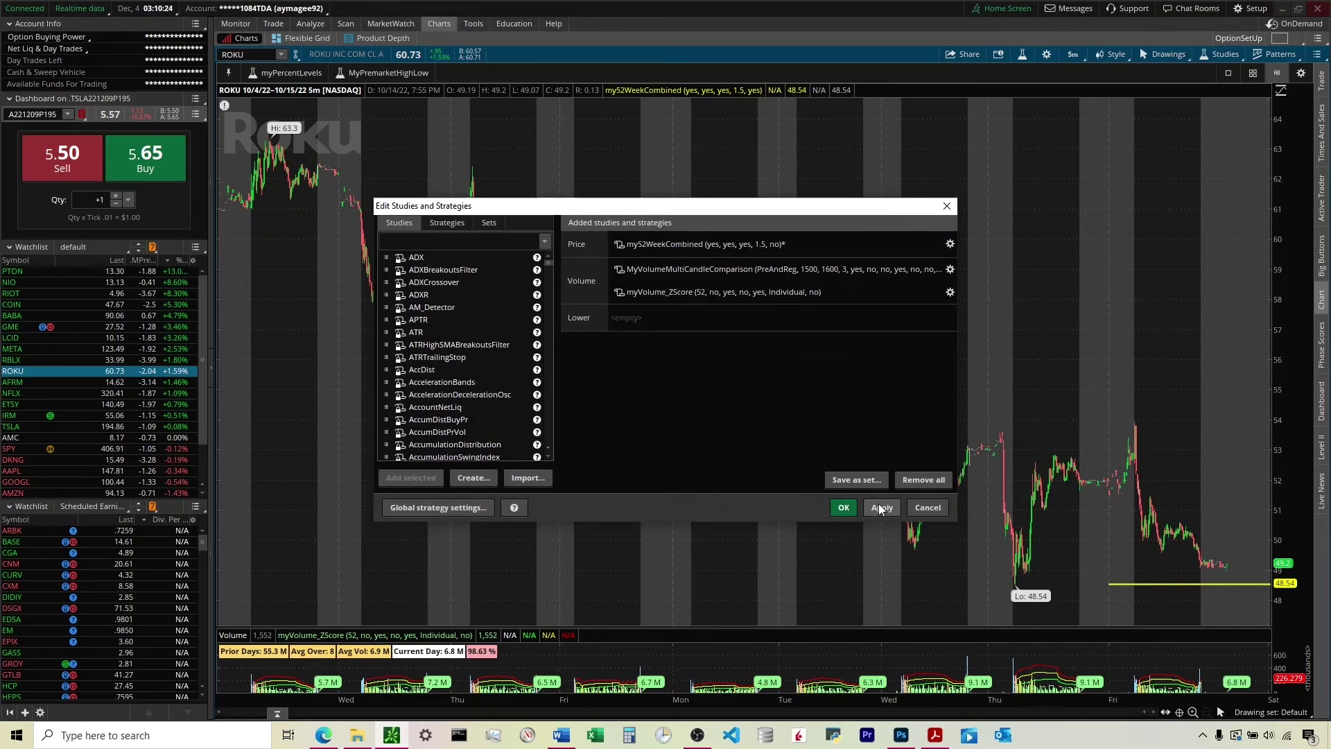
pyautogui.click(875, 510)
pyautogui.click(842, 509)
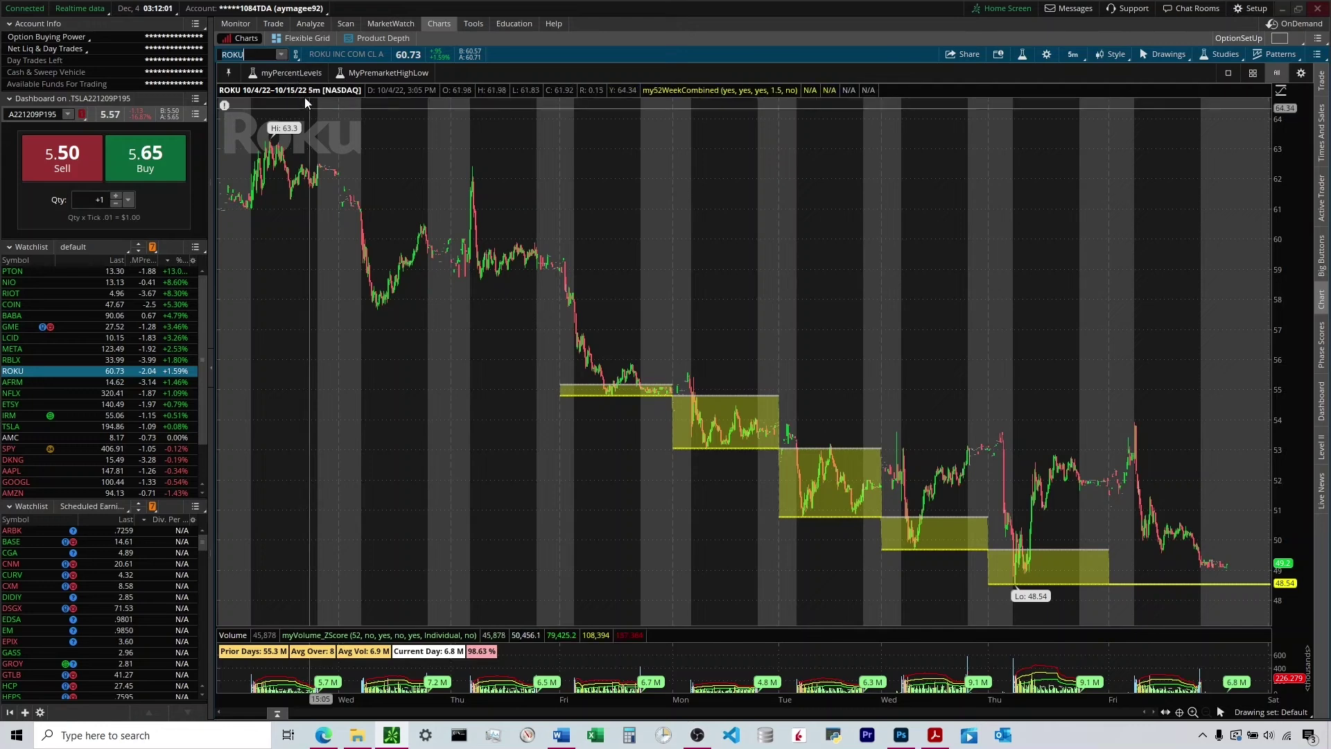
# Step: Load the /ES futures chart by entering /ES in the symbol box
pyautogui.click(279, 55)
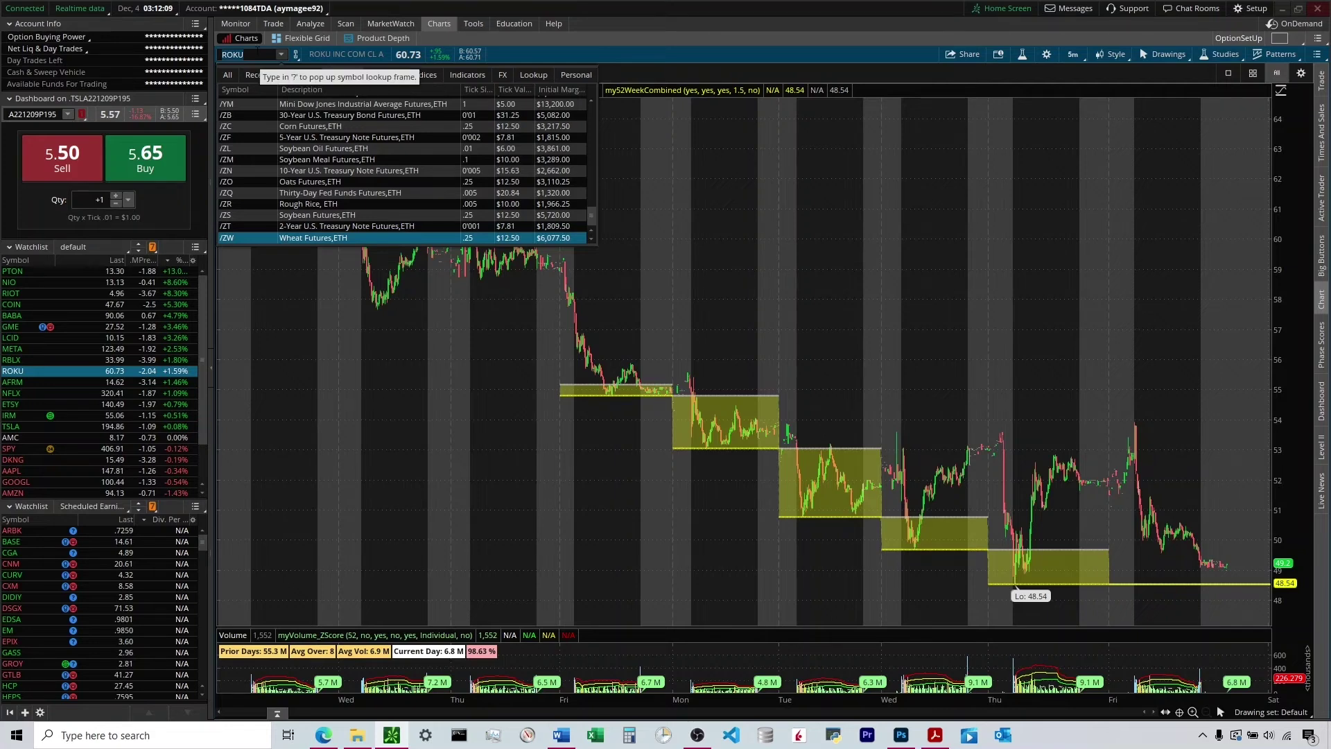
pyautogui.press('Escape')
pyautogui.write('/ES')
pyautogui.press('Return')
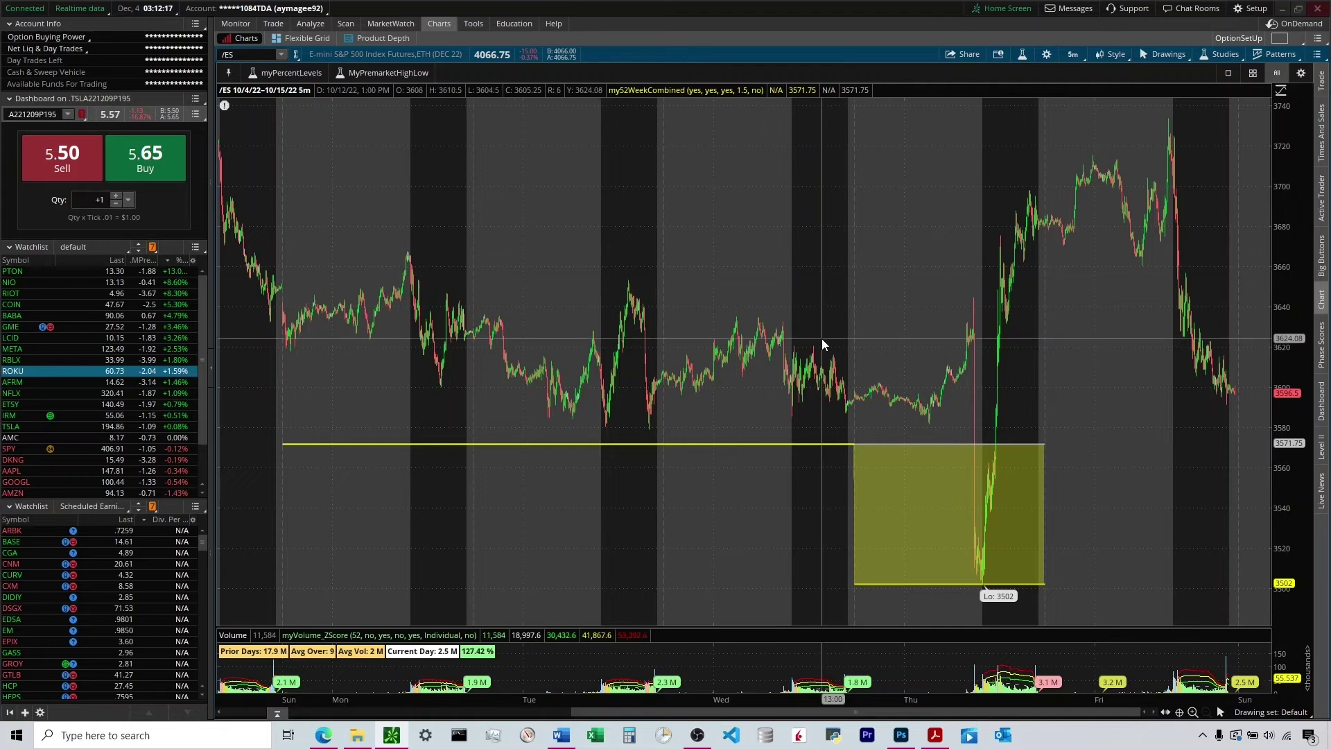
# Step: Zoom around the /ES chart to look over its candles
pyautogui.scroll(3, 822, 339)
pyautogui.scroll(1, 836, 357)
pyautogui.scroll(1, 742, 416)
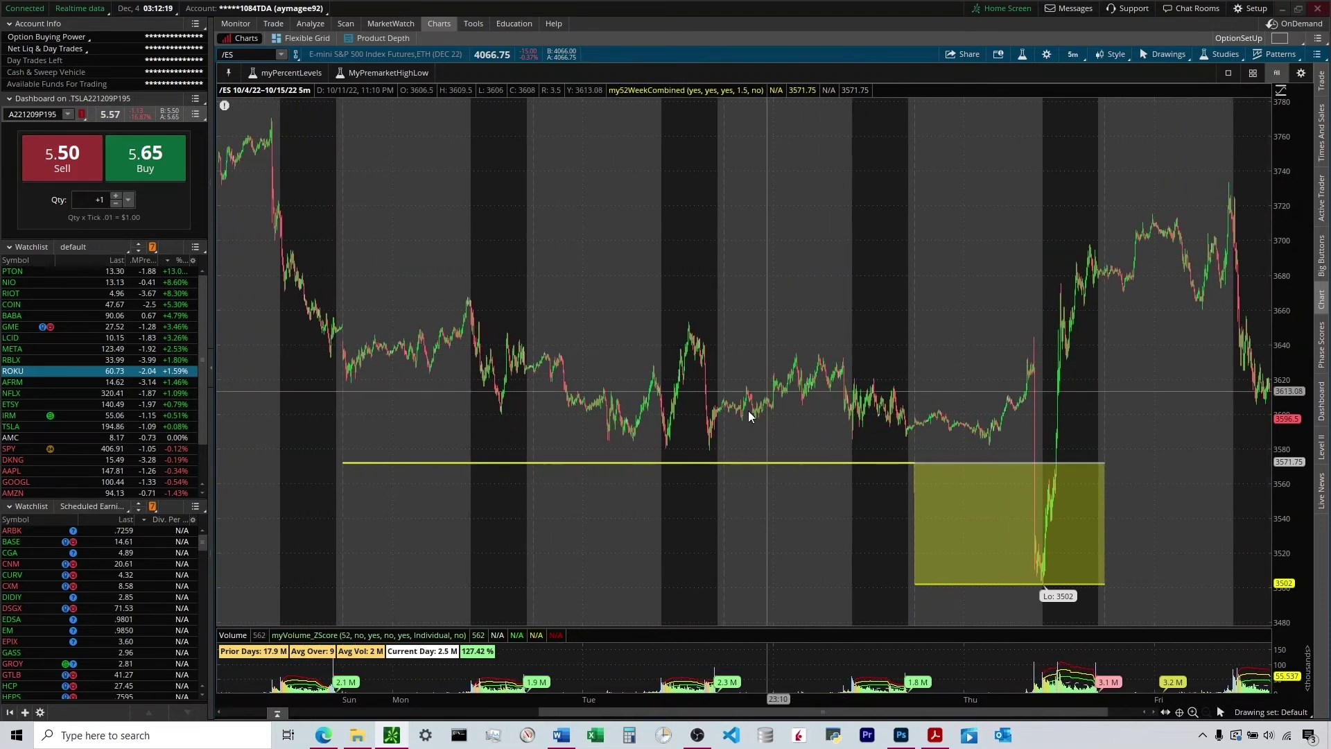
pyautogui.scroll(1, 1204, 423)
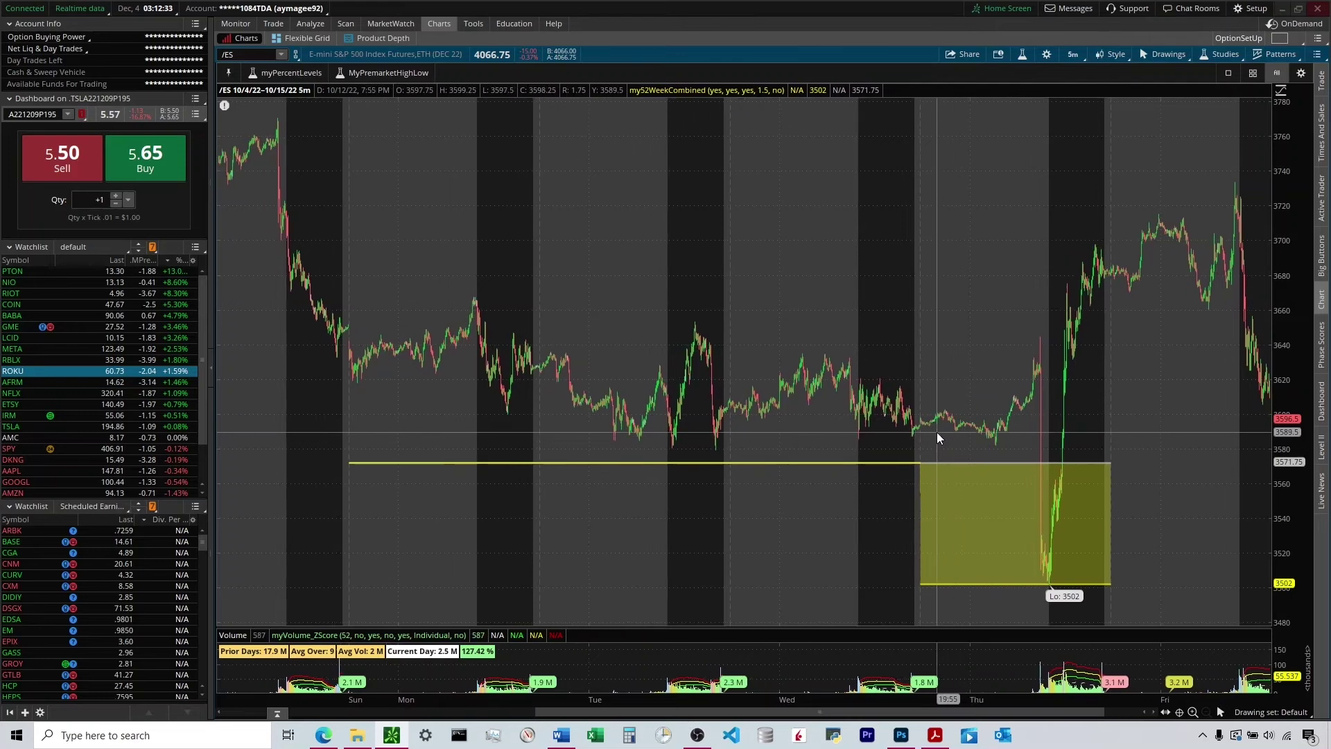
pyautogui.scroll(2, 938, 431)
pyautogui.scroll(2, 938, 431)
pyautogui.scroll(1, 937, 431)
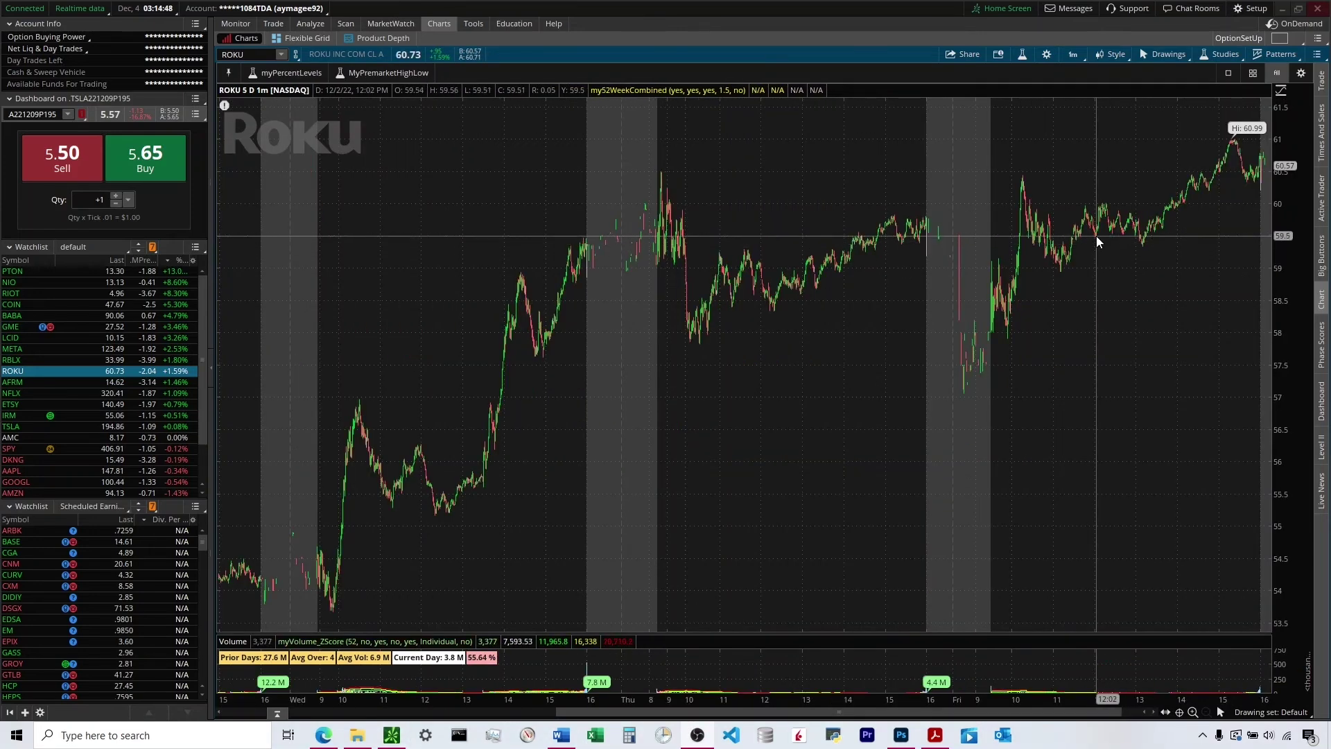
# Step: Set the ROKU chart to 1 year of Day bars and zoom in on the daily candles
pyautogui.click(1073, 54)
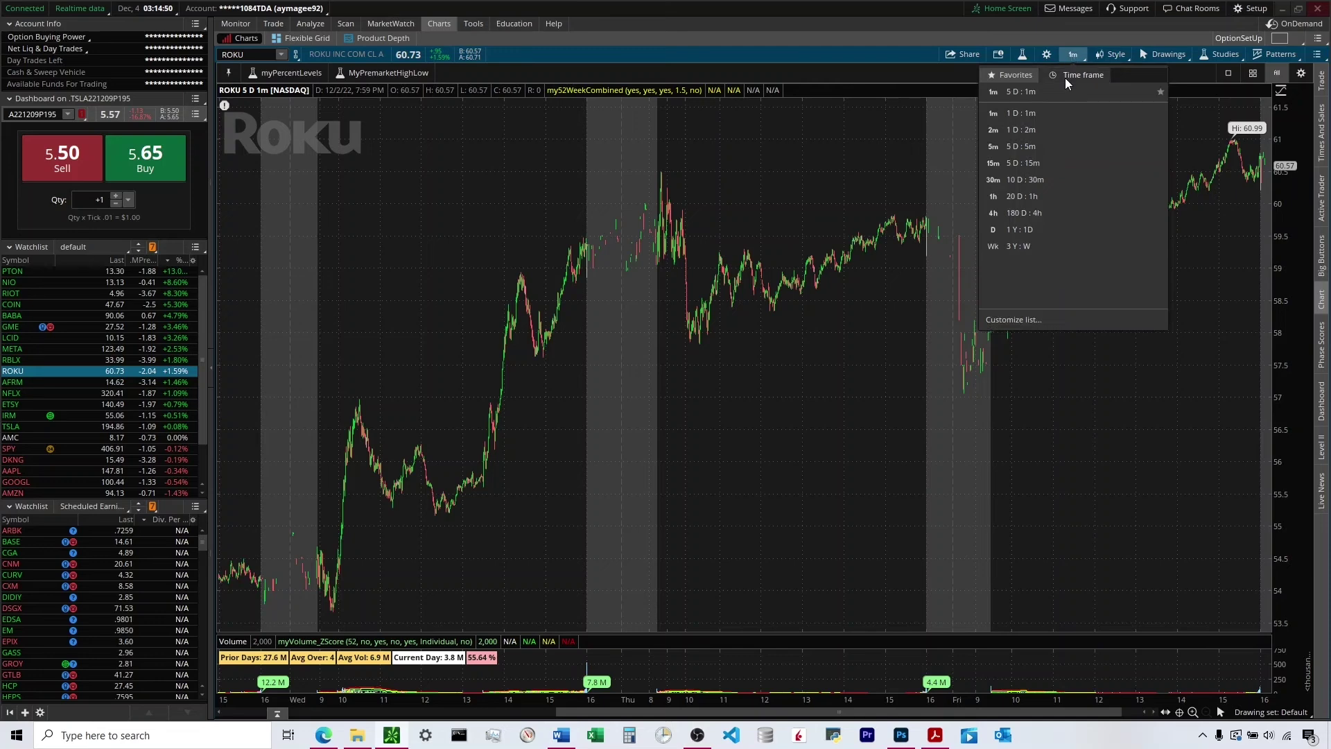
pyautogui.click(1066, 78)
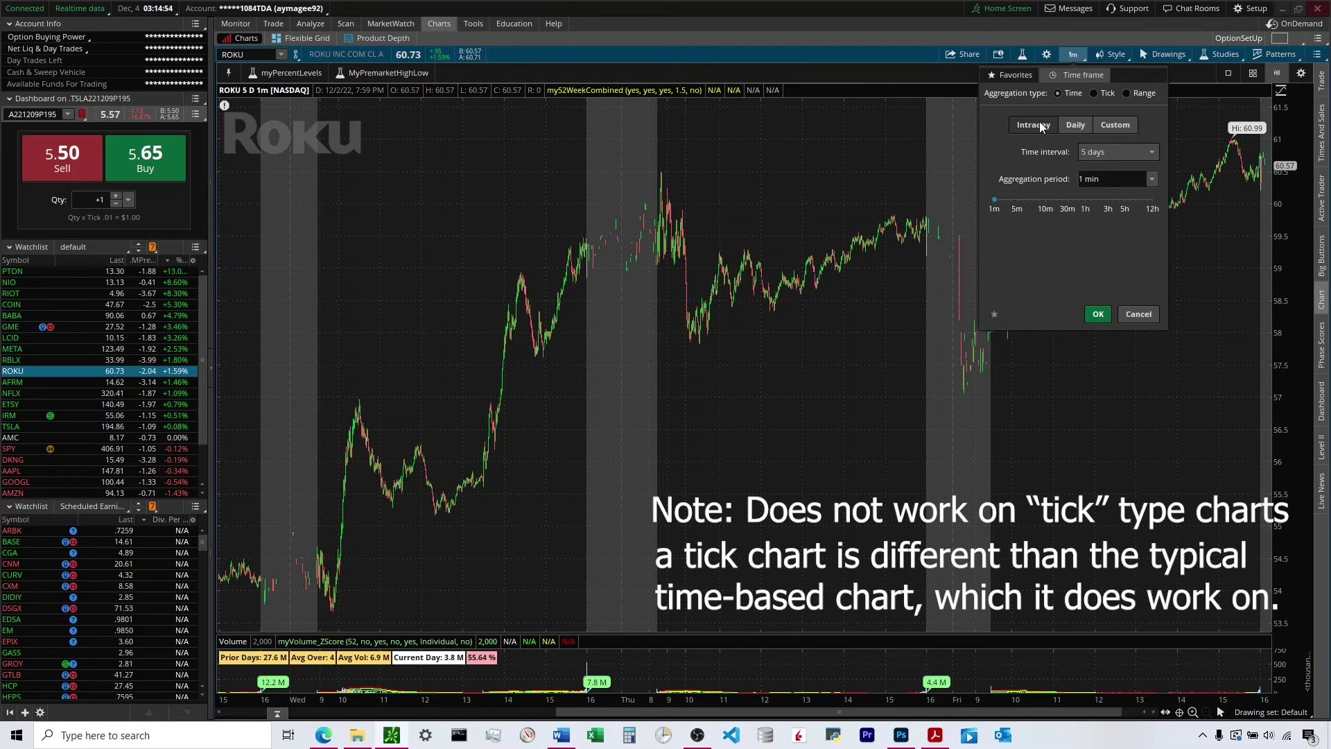
pyautogui.click(1110, 154)
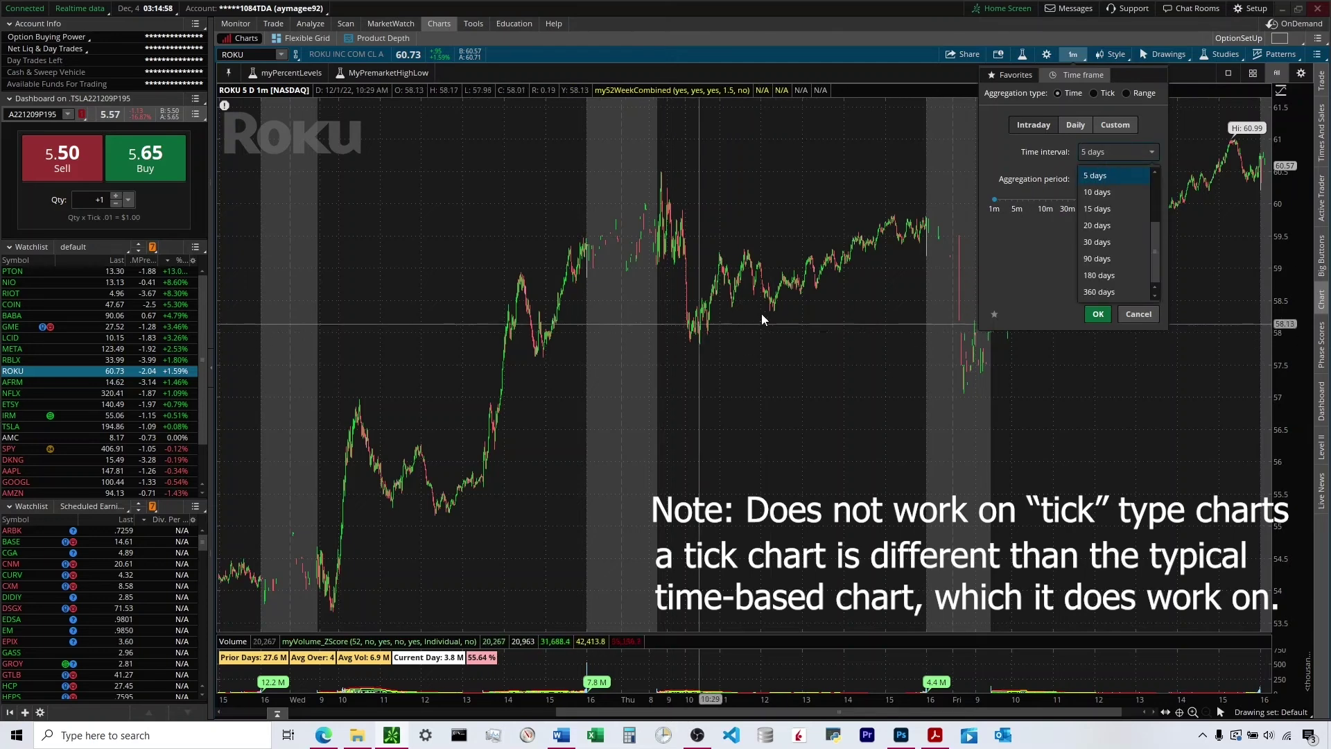
pyautogui.click(1079, 127)
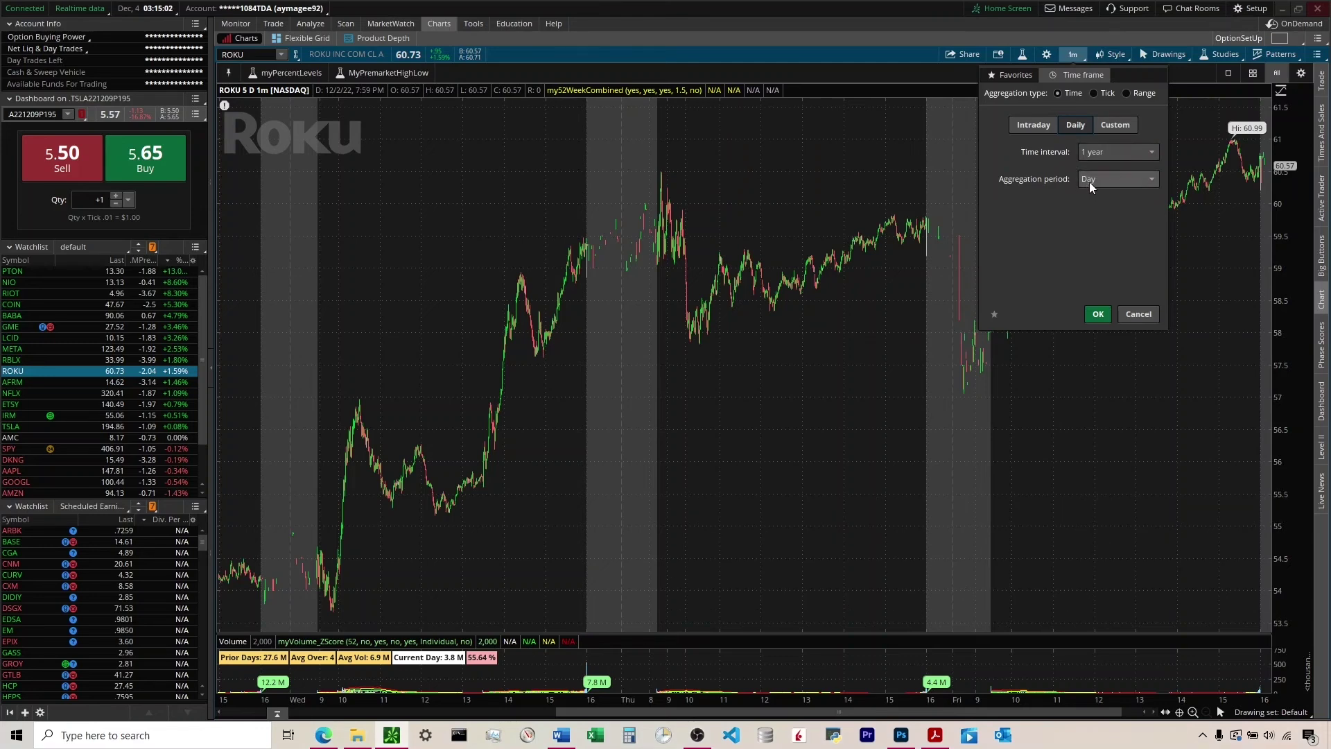
pyautogui.click(1103, 314)
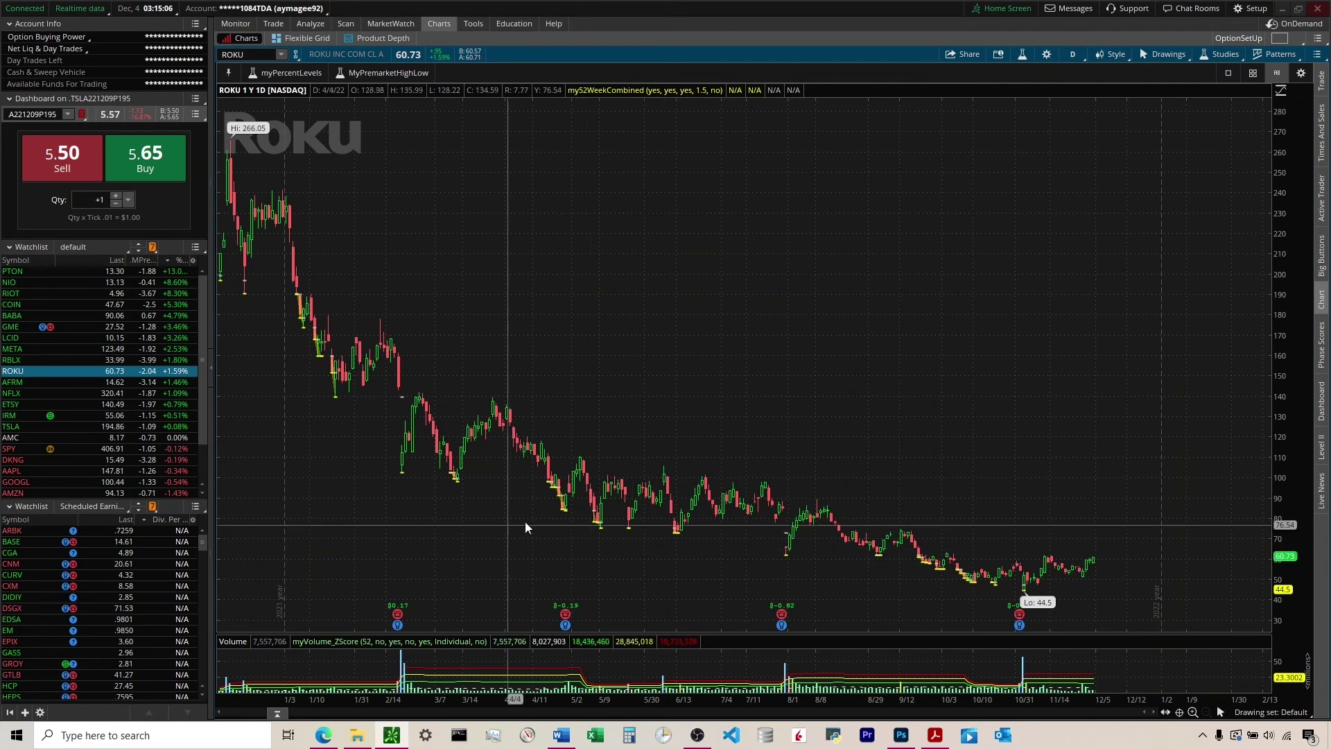
pyautogui.scroll(5, 555, 521)
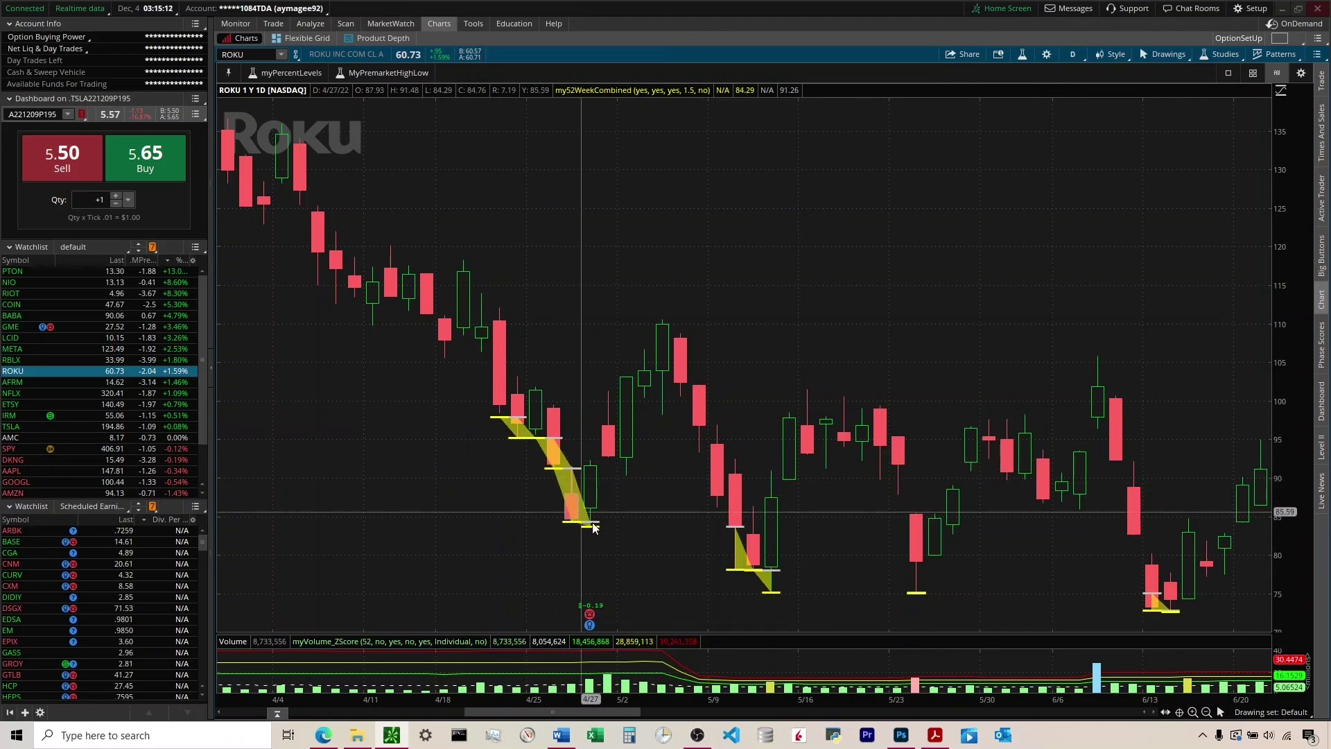
# Step: Change the aggregation period to Week and zoom into the early-2022 weekly candles
pyautogui.click(1076, 54)
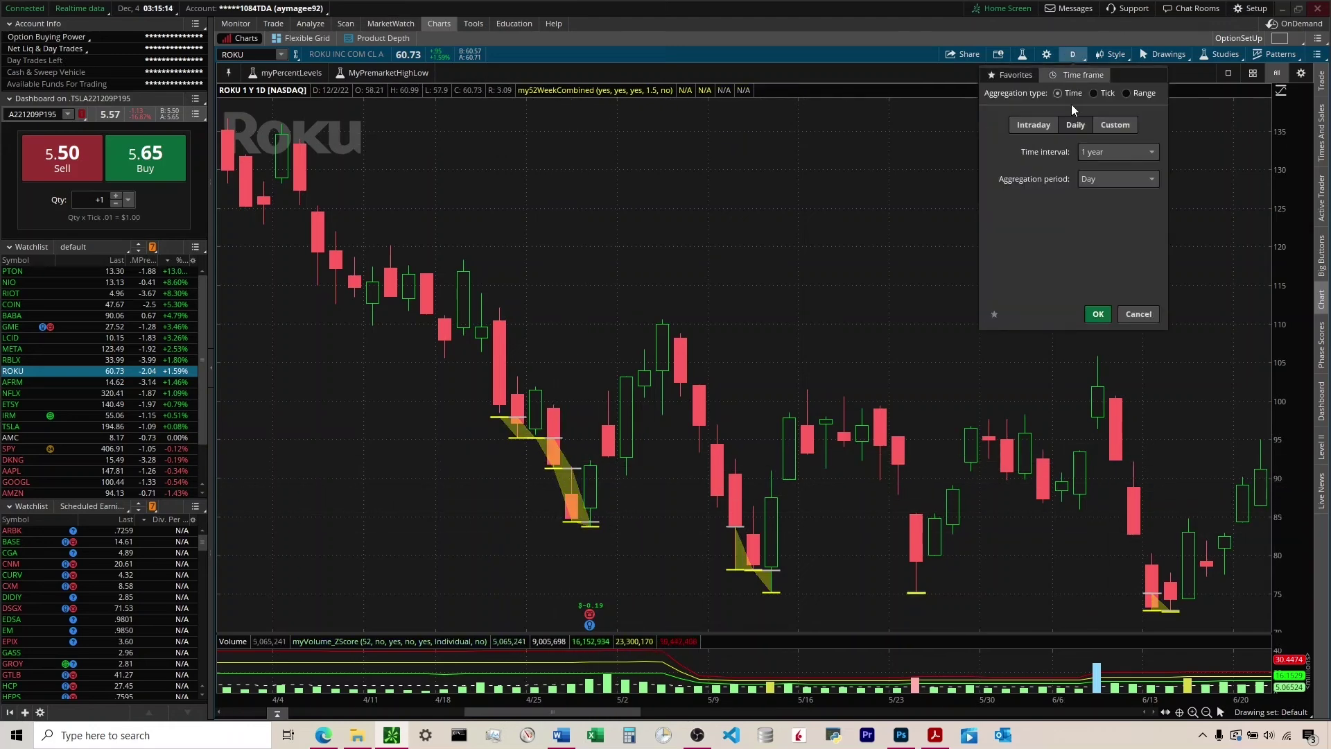
pyautogui.click(1110, 180)
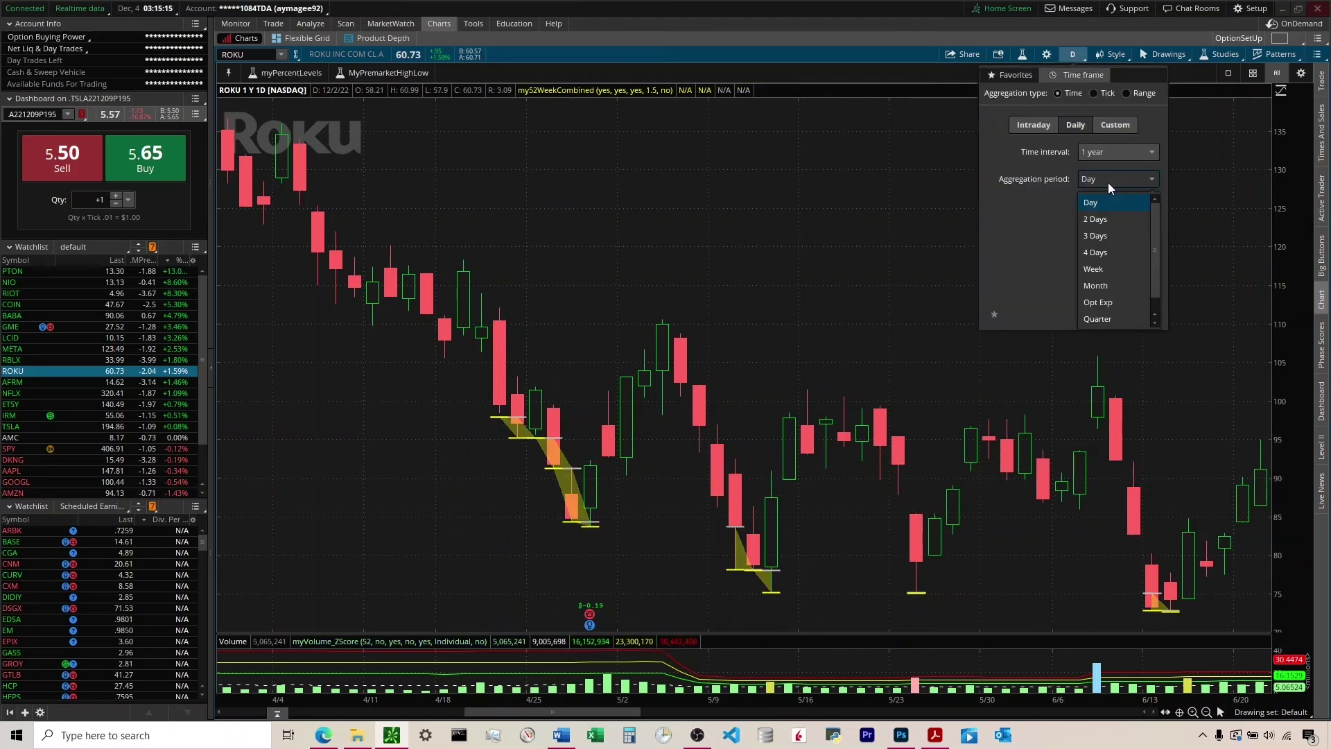
pyautogui.click(1103, 270)
pyautogui.click(1099, 315)
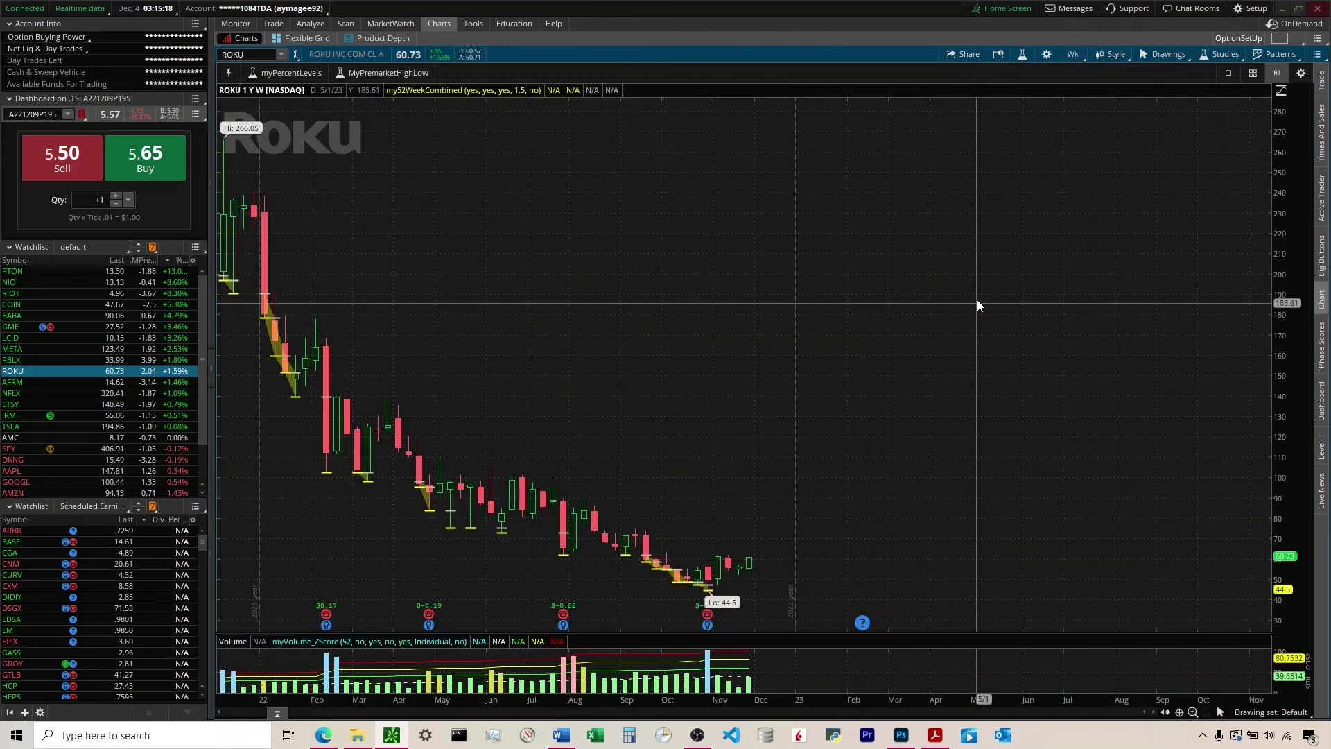
pyautogui.moveTo(340, 513); pyautogui.dragTo(431, 510)
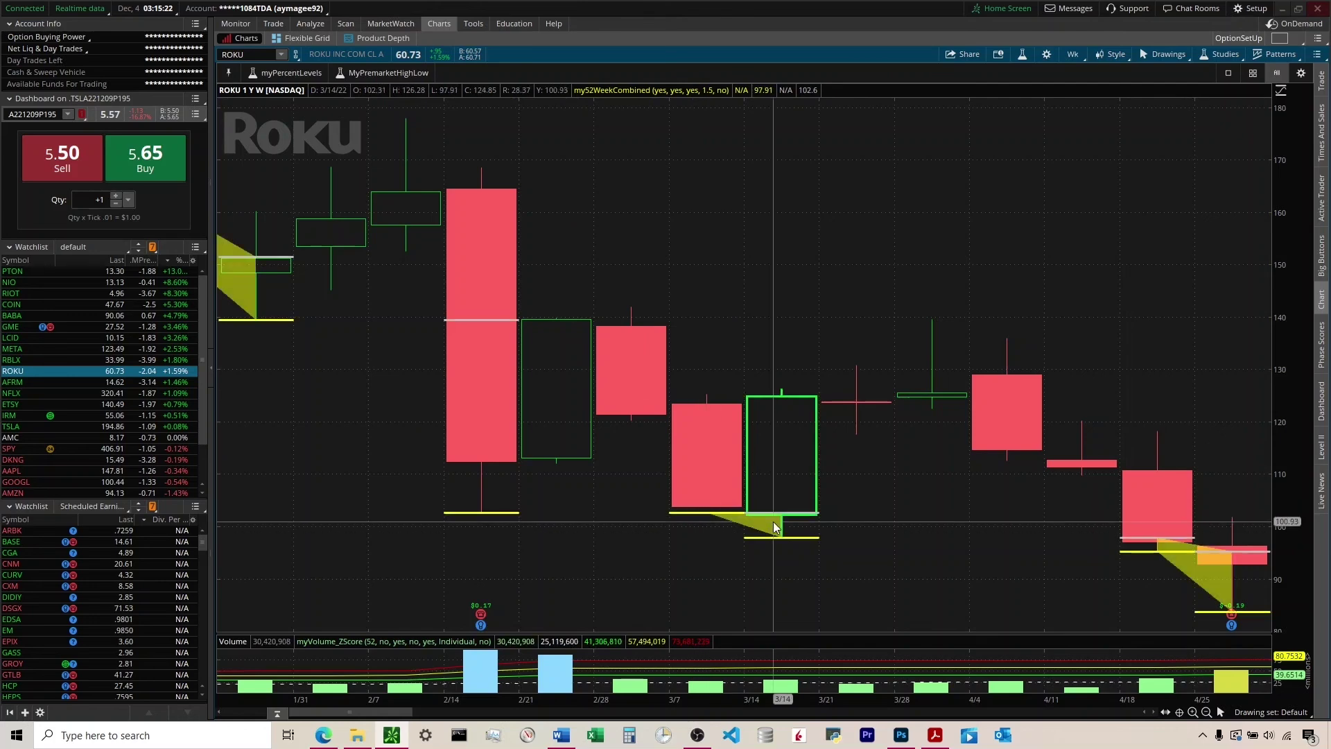
pyautogui.scroll(-3, 813, 546)
pyautogui.scroll(-3, 813, 539)
pyautogui.scroll(-3, 839, 485)
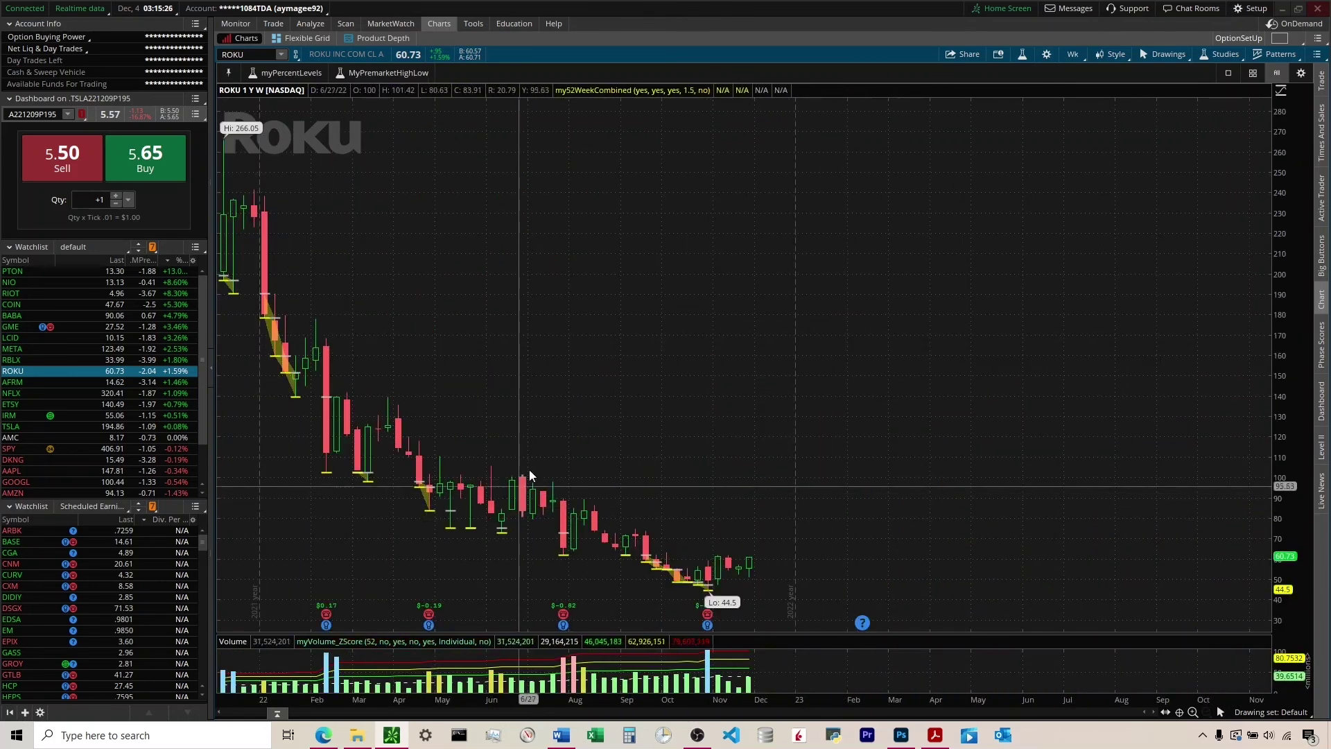
# Step: Switch the time frame settings to Intraday and open its time interval list
pyautogui.click(1225, 54)
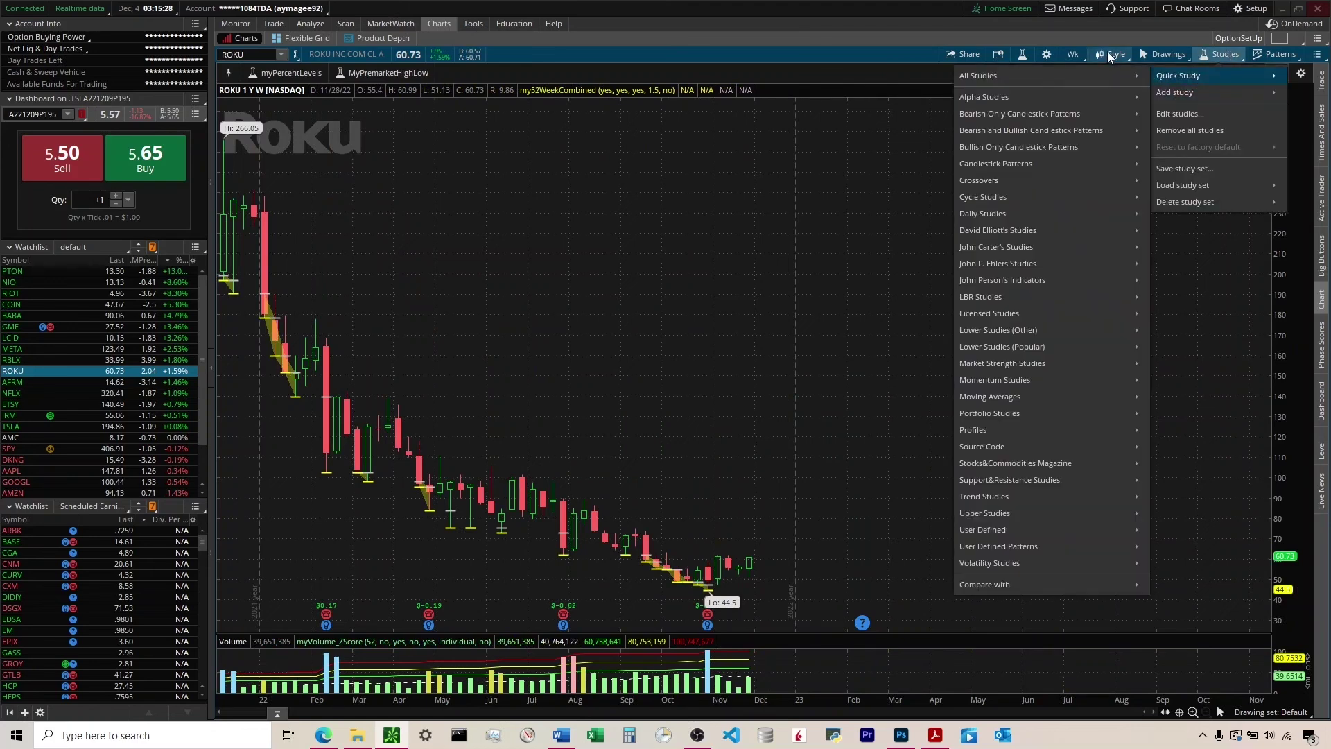
pyautogui.click(1076, 54)
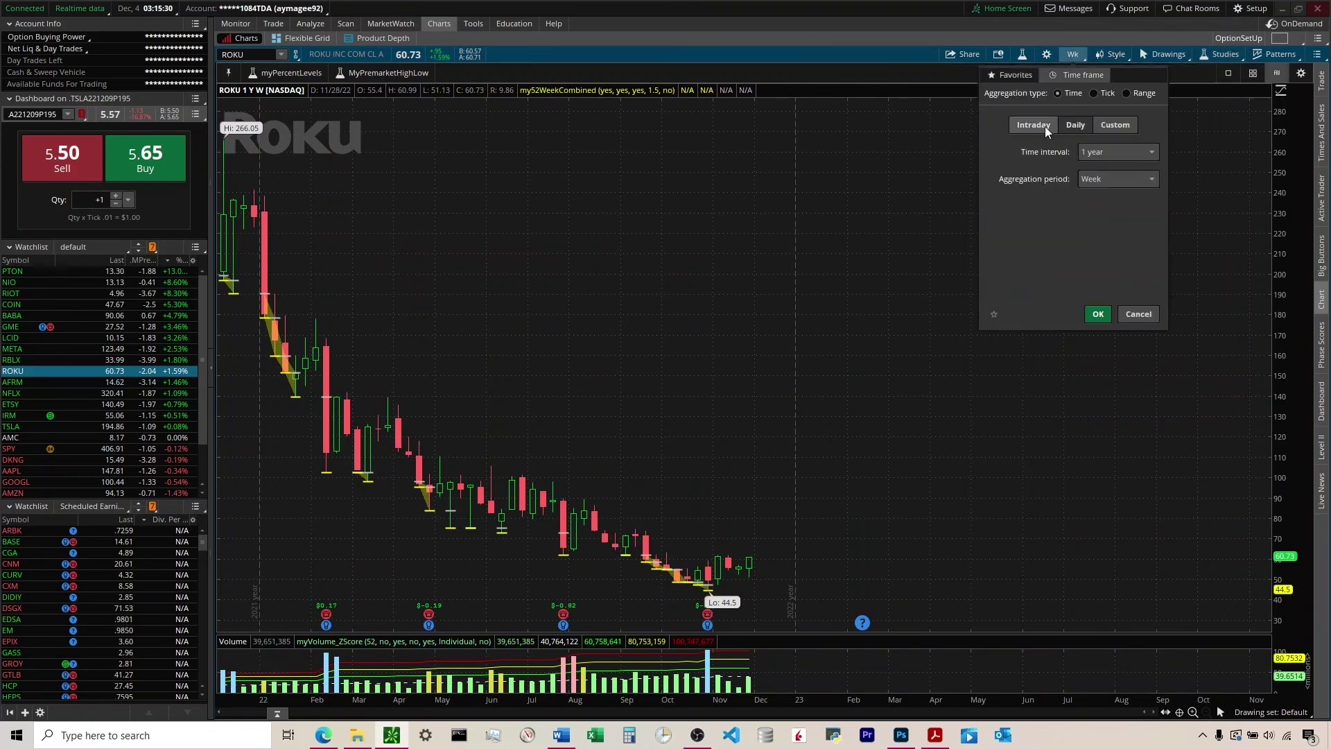
pyautogui.click(1045, 127)
pyautogui.click(1102, 152)
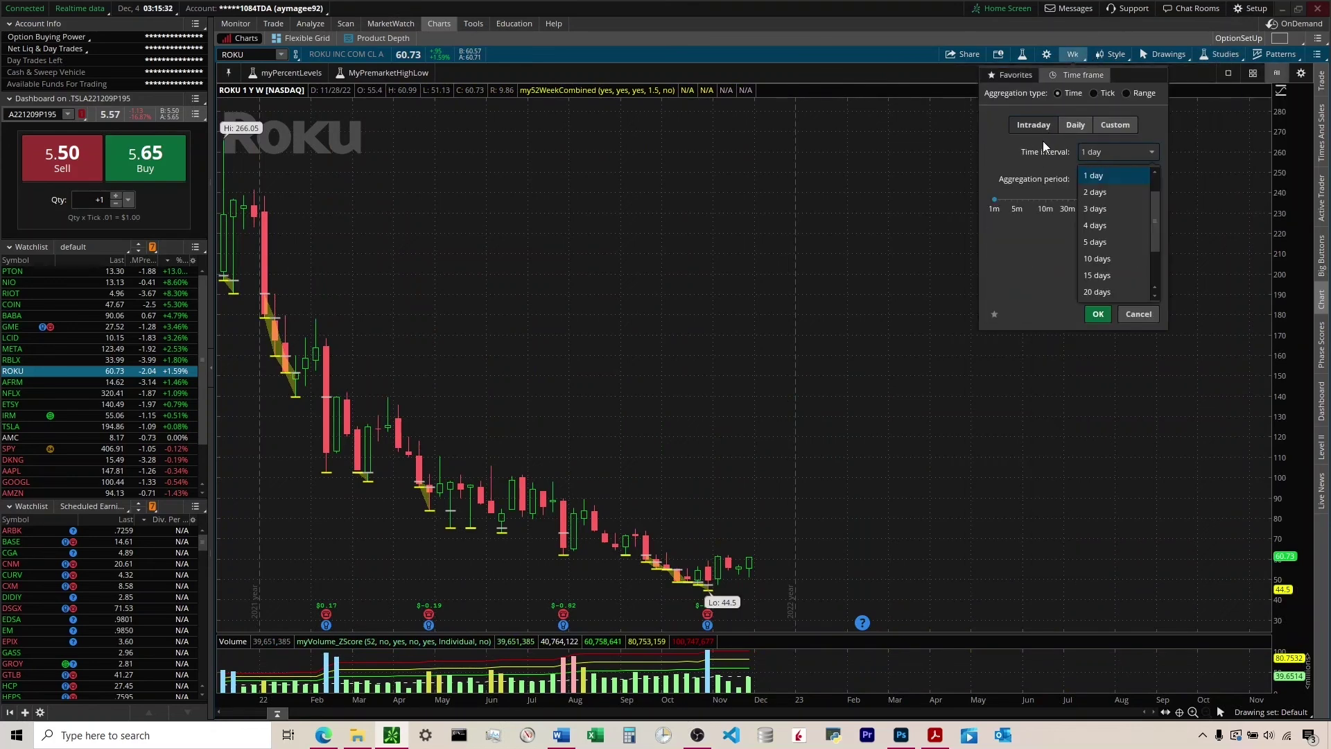
pyautogui.scroll(2, 1108, 188)
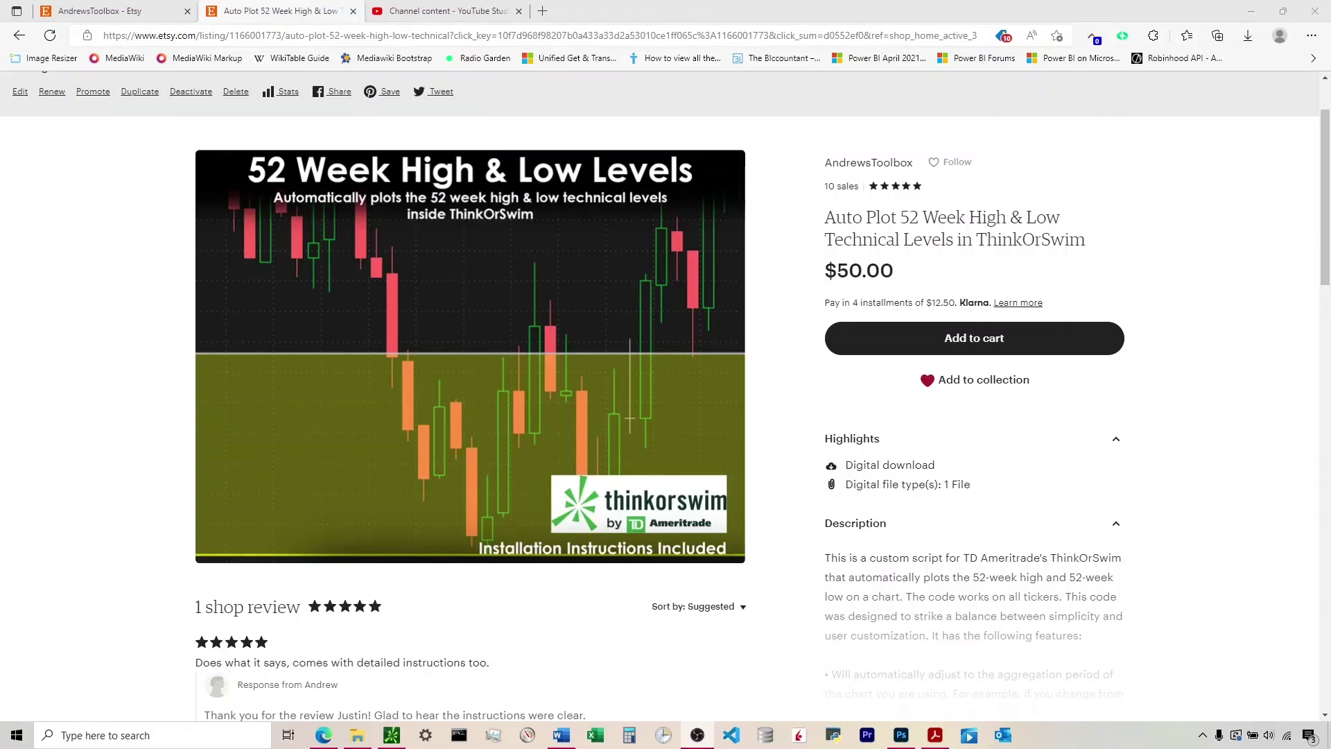